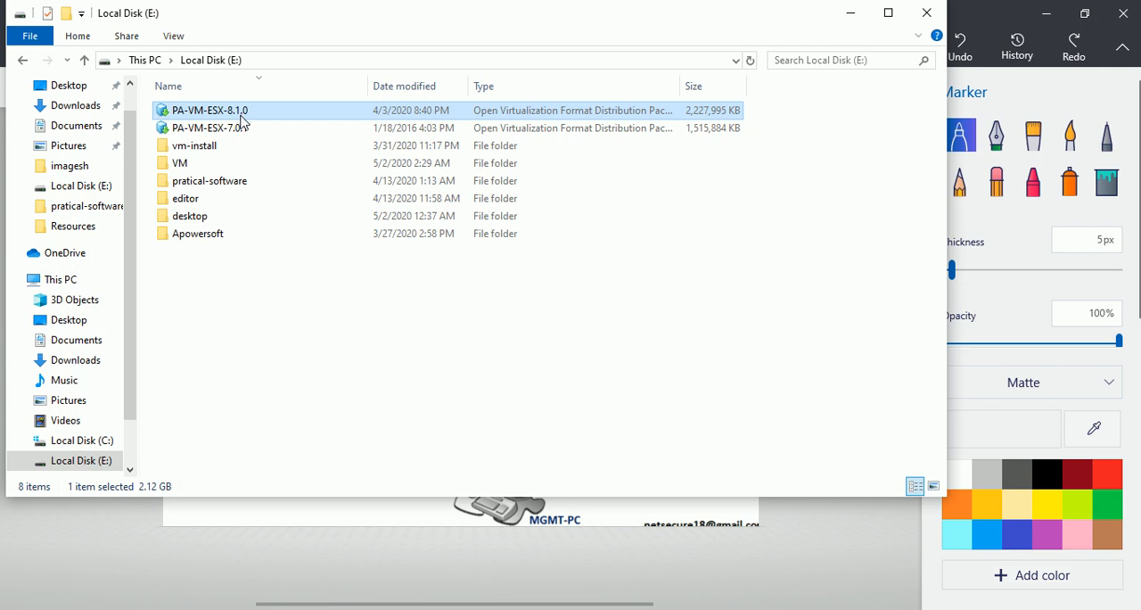
- Switch to VMware Workstation and open the PA-VM-ESX-8.1.0 appliance file from Local Disk (E:)
click(246, 129)
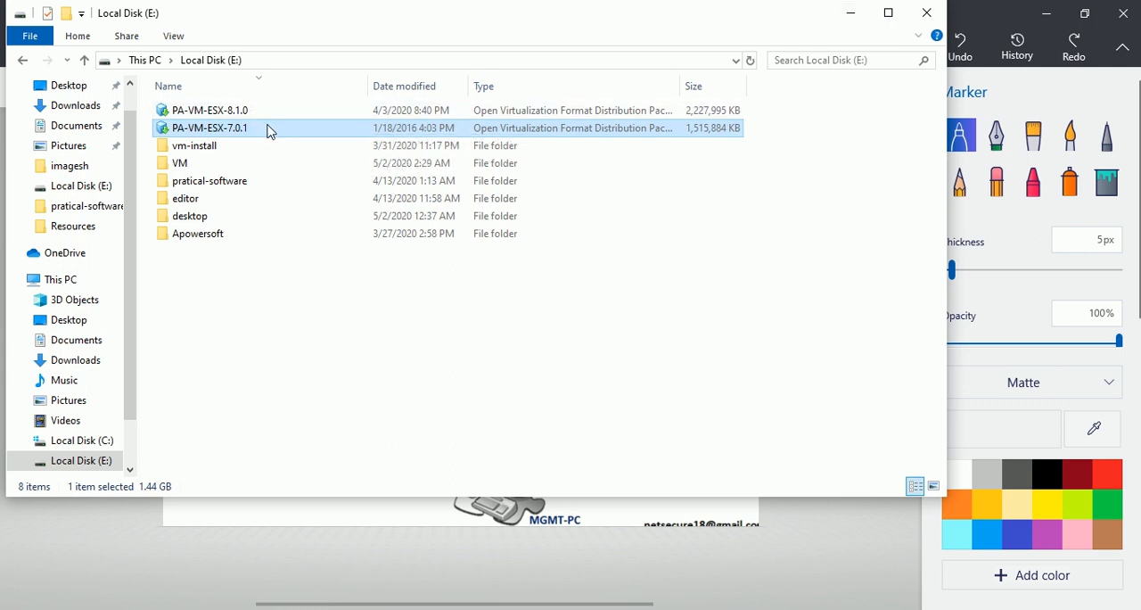
click(1044, 22)
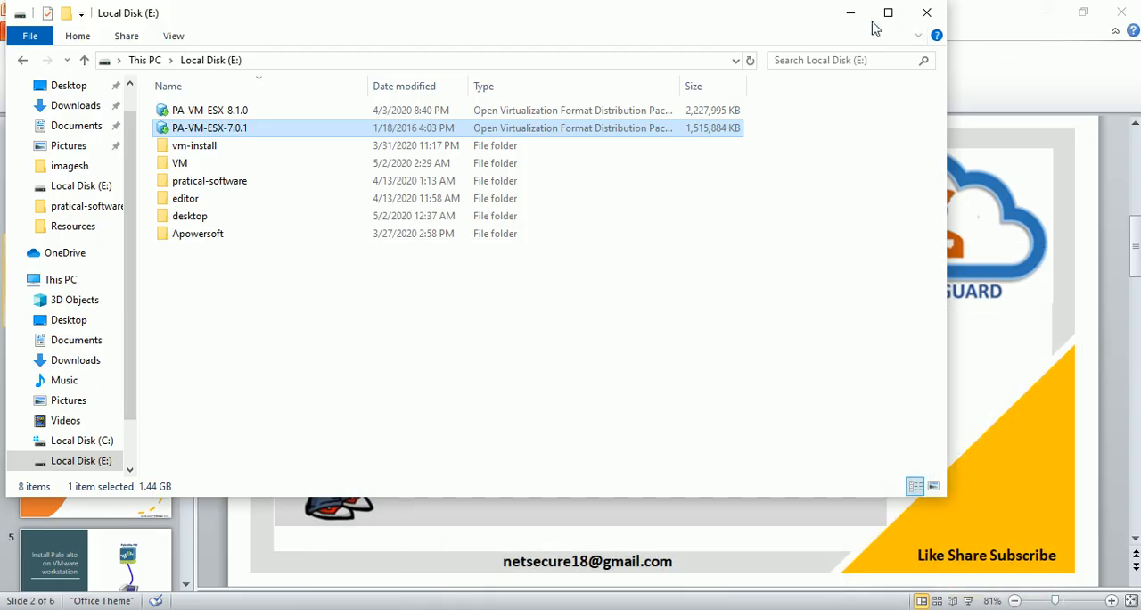
click(847, 22)
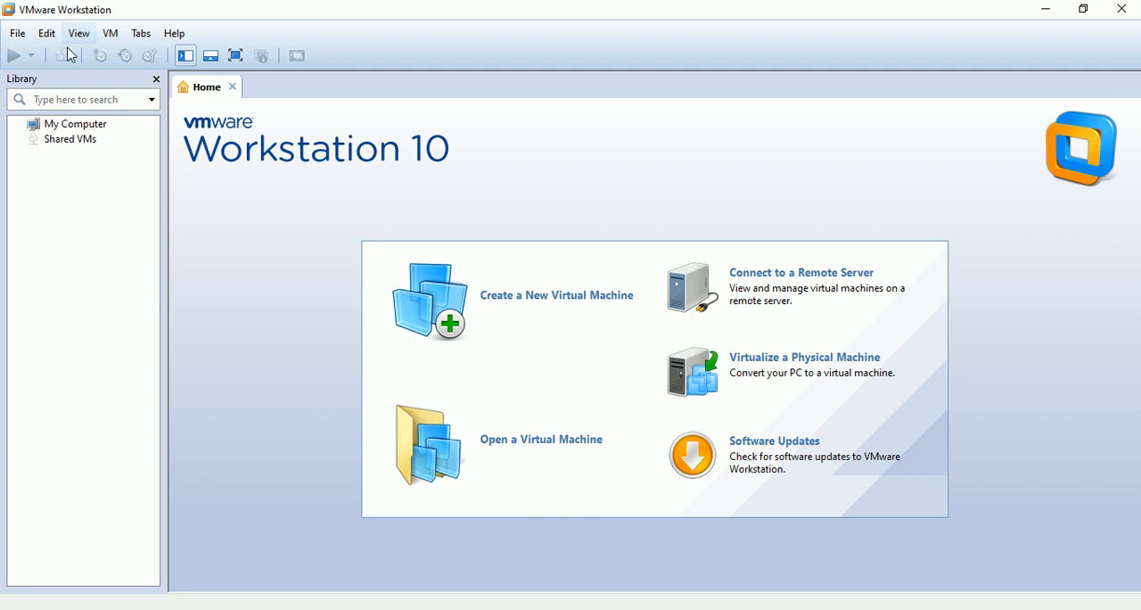
click(17, 36)
click(84, 89)
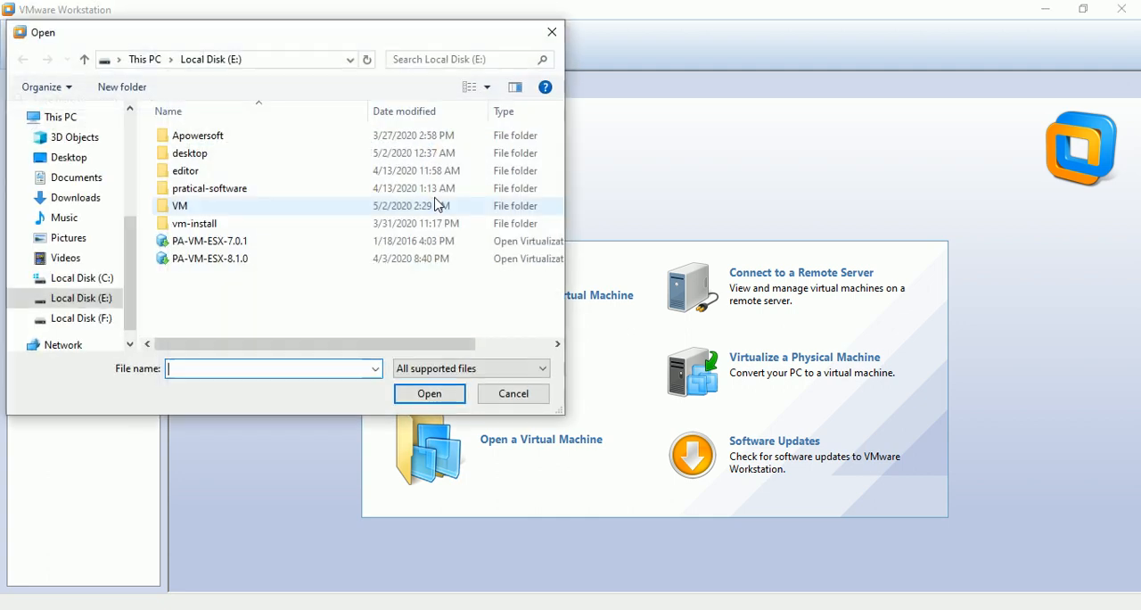
click(256, 266)
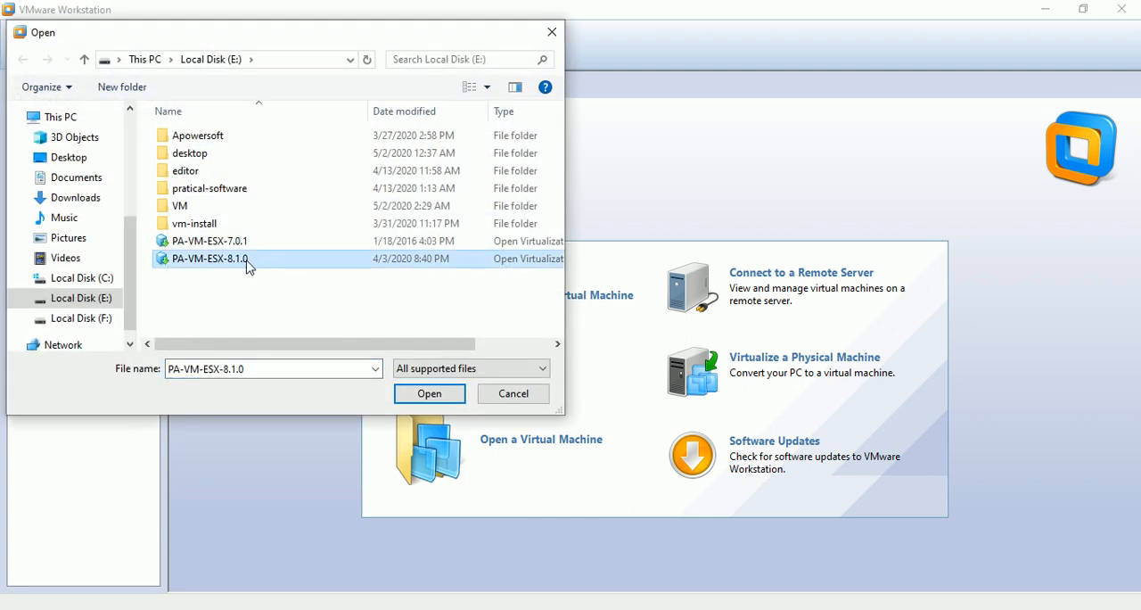
click(427, 395)
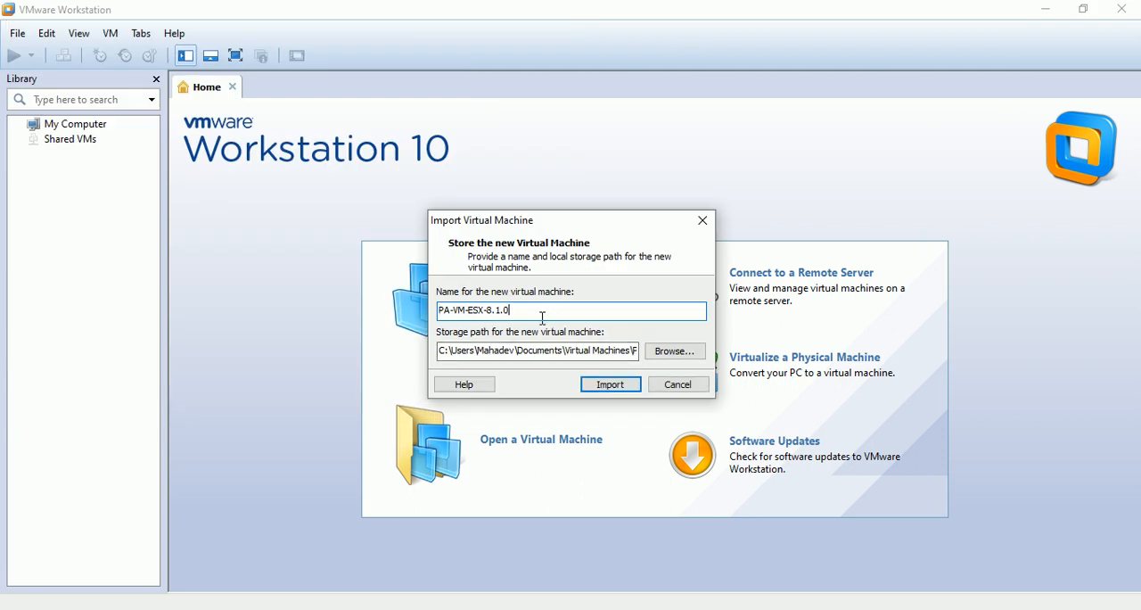
- Name the new virtual machine PAN-FW001 and browse to the VM folder on Local Disk (E:) for its storage
drag(556, 312, 341, 321)
text(P)
click(675, 354)
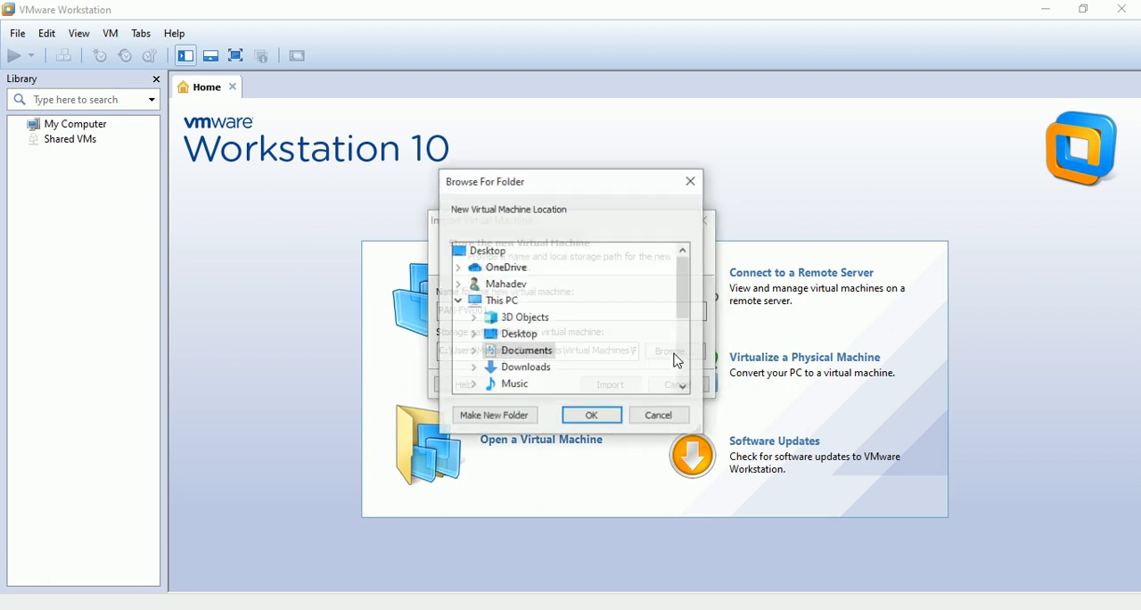
scroll(570, 343, down, 3)
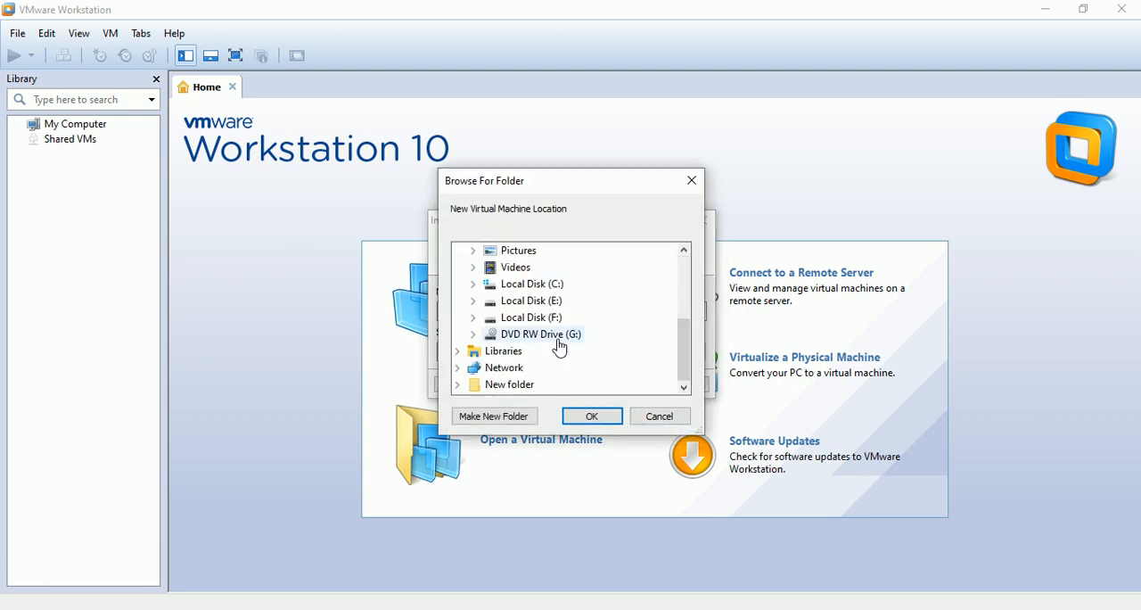
click(473, 303)
click(517, 374)
scroll(517, 376, down, 1)
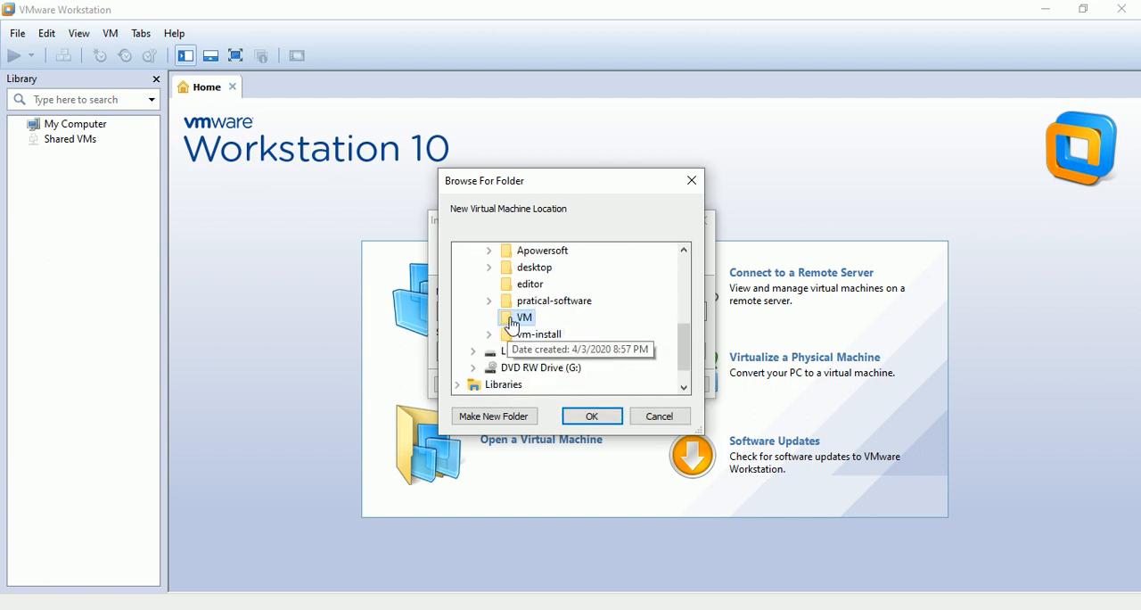
- Create a PAN-FW subfolder inside the VM folder, use it as the storage path, and import the virtual machine
click(508, 416)
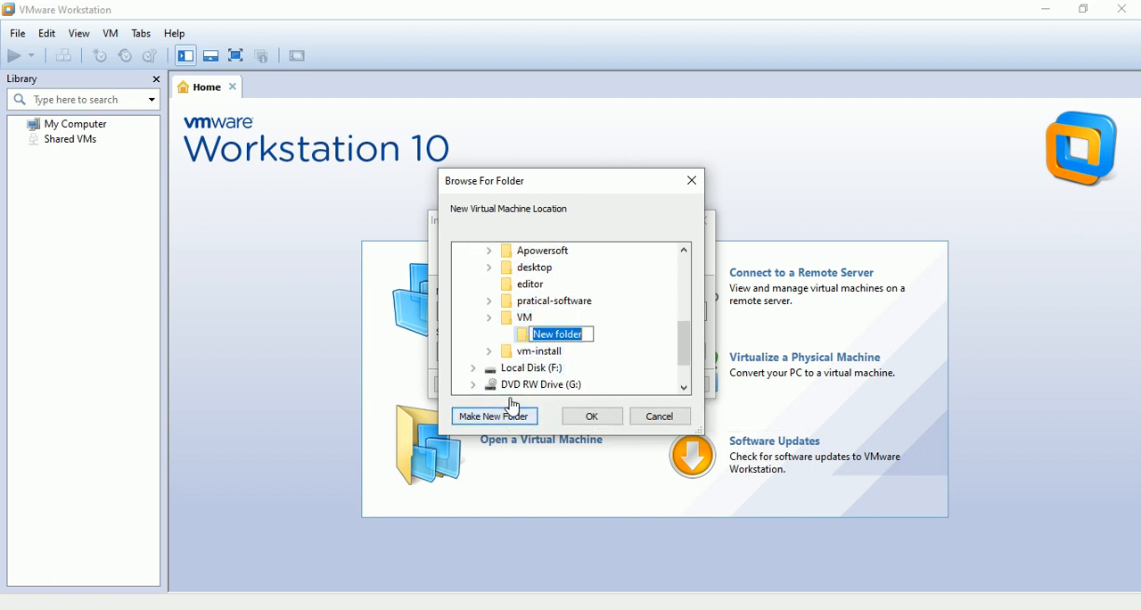
text(PAN-FW)
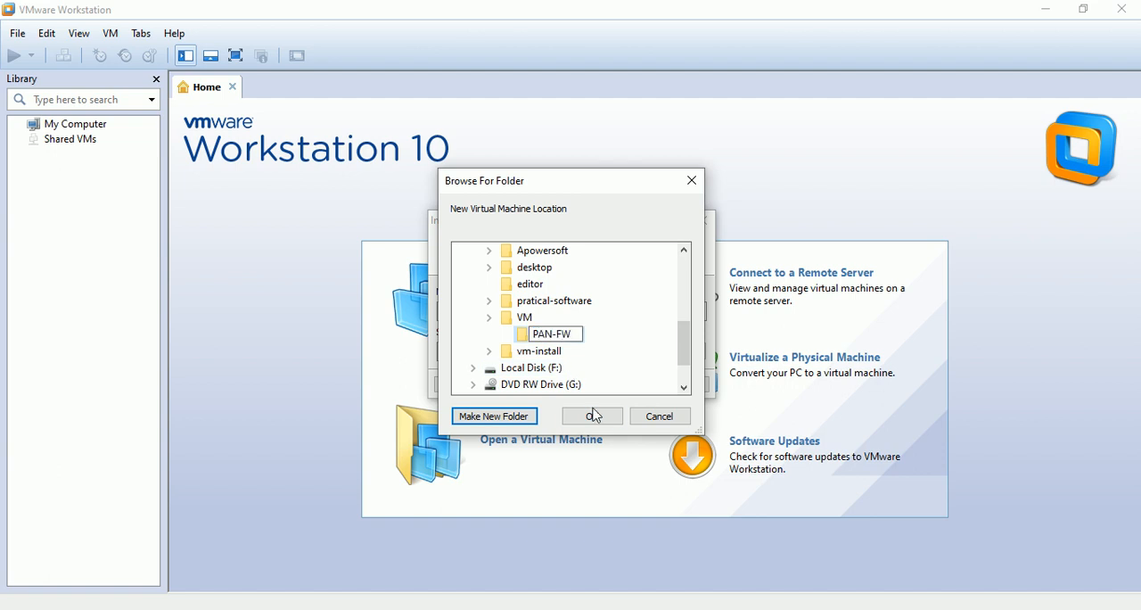
click(595, 416)
click(595, 418)
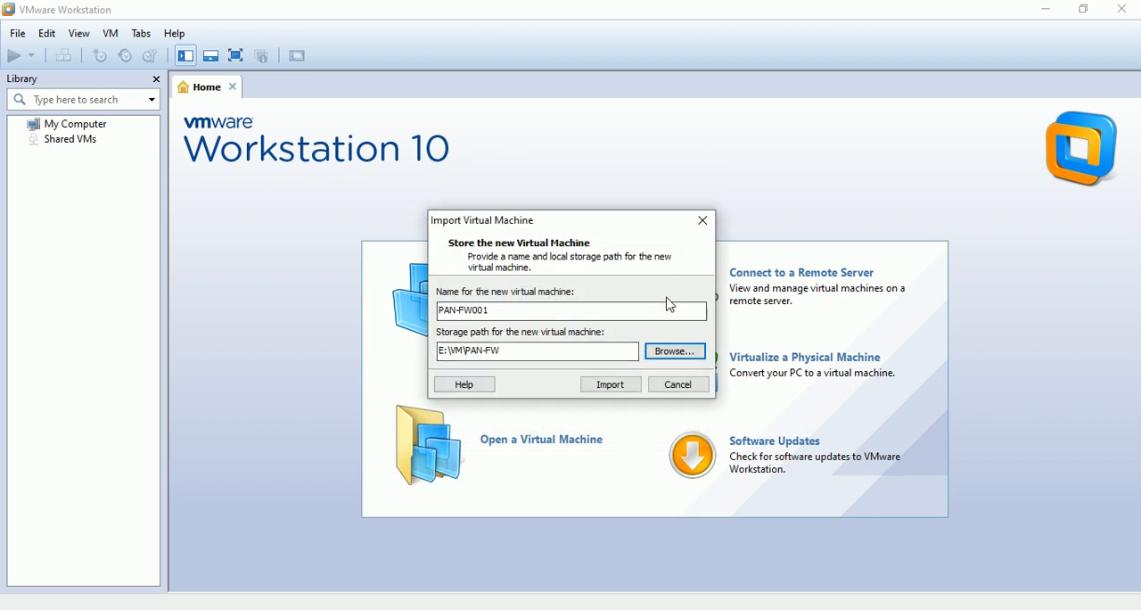
click(611, 385)
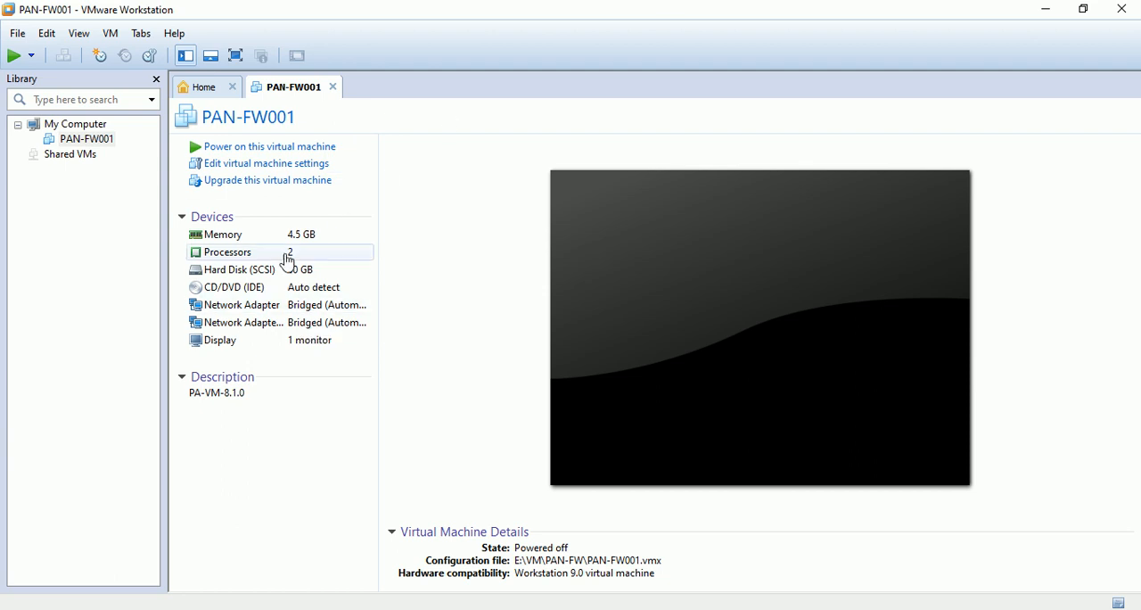
- Check the memory allocation of PAN-FW001 in its virtual machine settings without changing anything
double_click(324, 241)
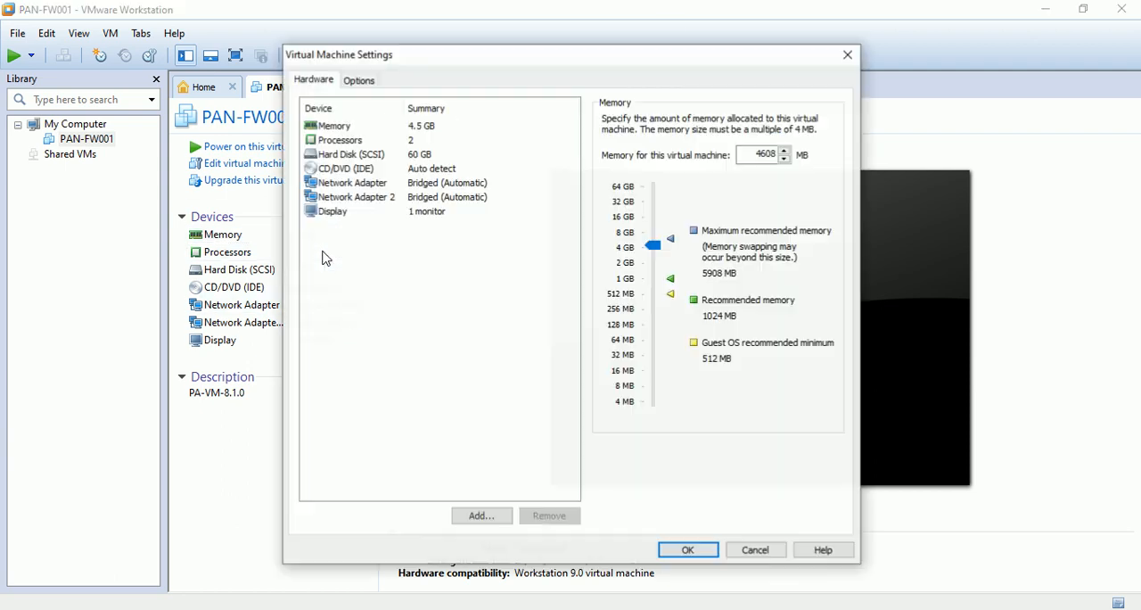
click(754, 549)
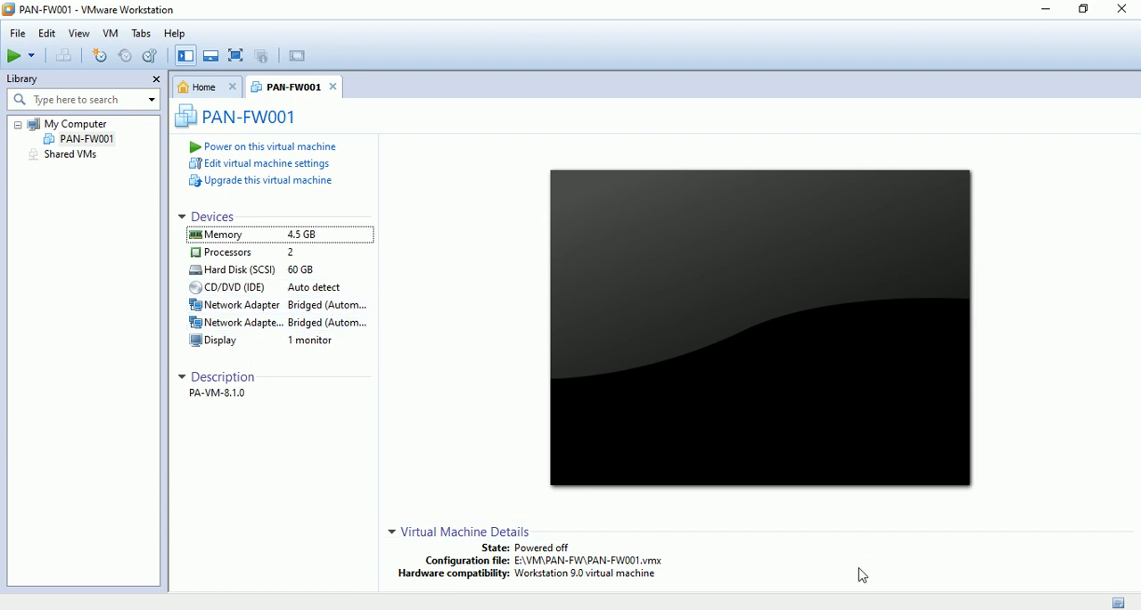
- Switch to Paint 3D and mark the Palo Alto firewall's links to MGMT-PC, Test VM/Router and WIFI Modem with orange marker strokes
click(845, 595)
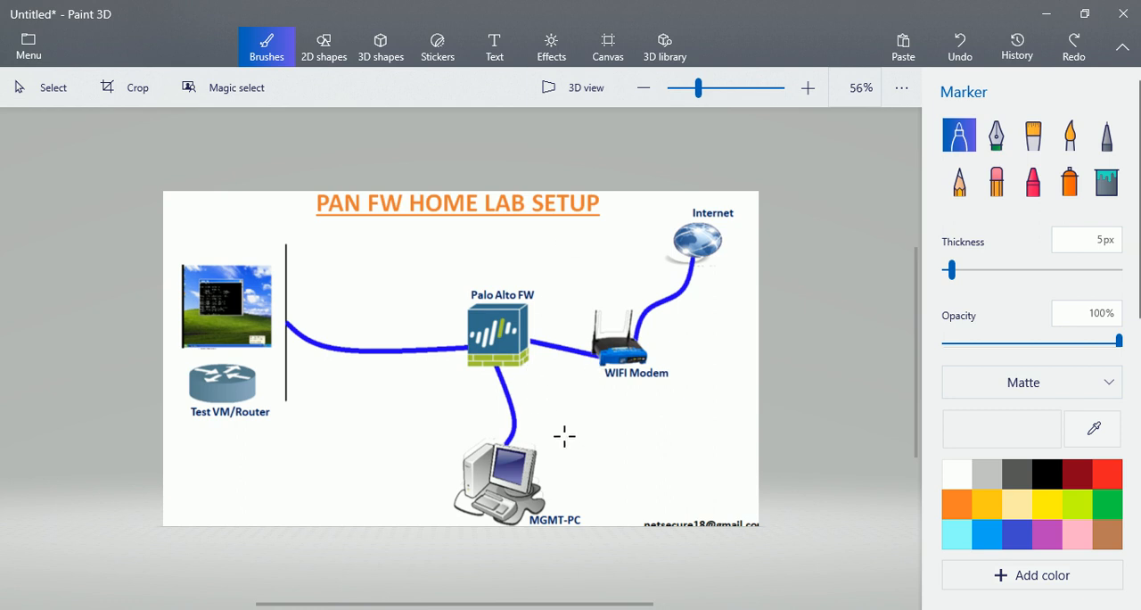
mouse_move(546, 378)
mouse_down()
mouse_move(487, 361)
mouse_move(443, 420)
mouse_move(591, 519)
mouse_move(558, 372)
mouse_up()
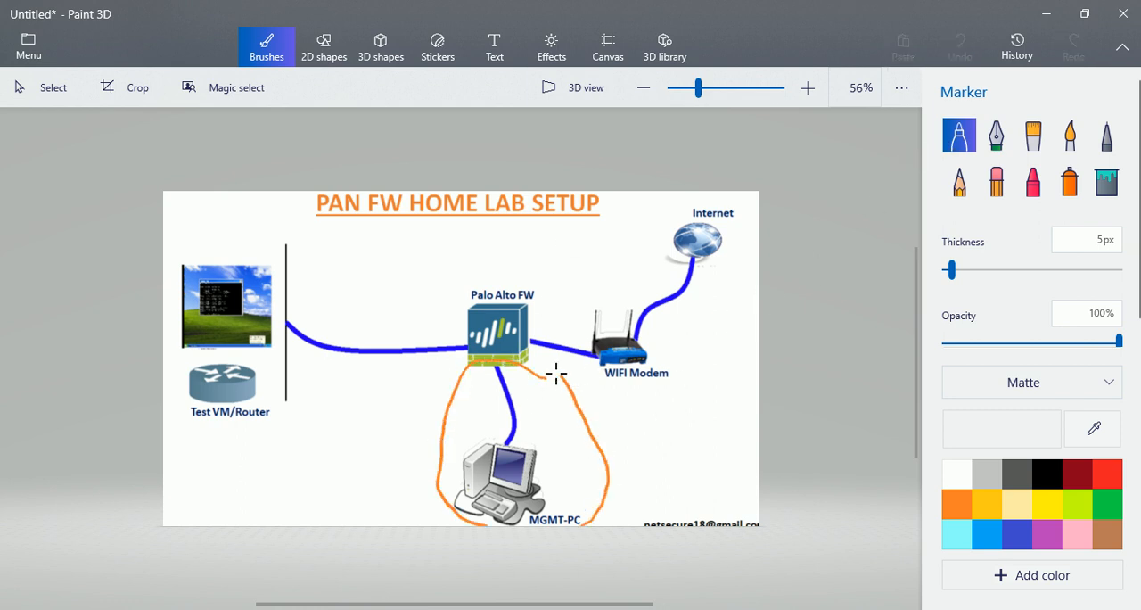
mouse_move(349, 301)
mouse_down()
mouse_move(399, 301)
mouse_move(501, 348)
mouse_move(346, 390)
mouse_up()
mouse_move(622, 290)
mouse_down()
mouse_move(528, 337)
mouse_move(631, 357)
mouse_up()
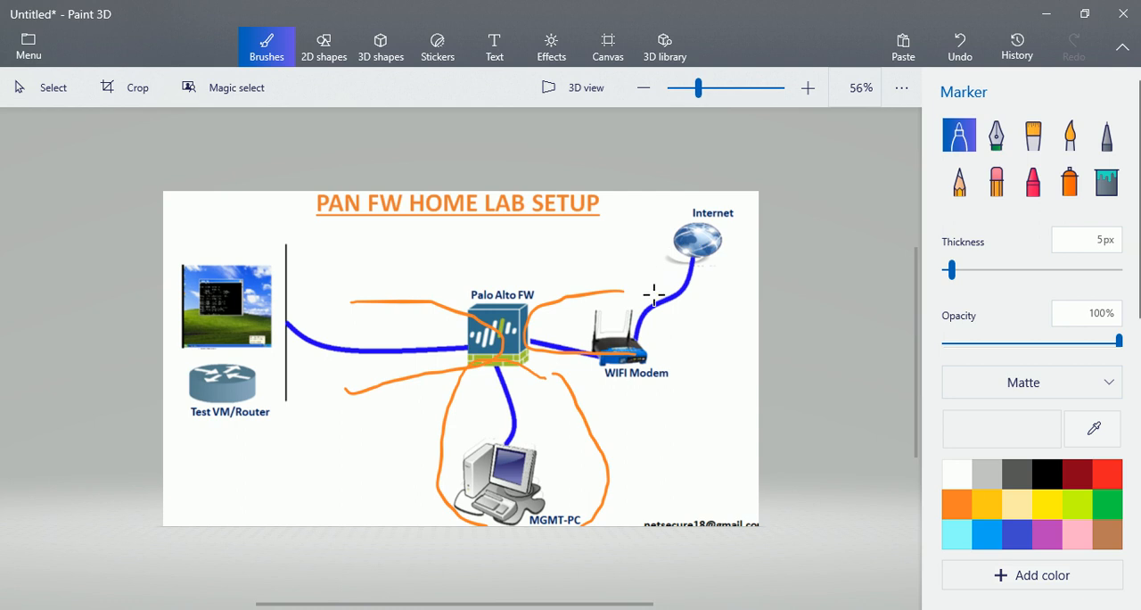
click(1045, 14)
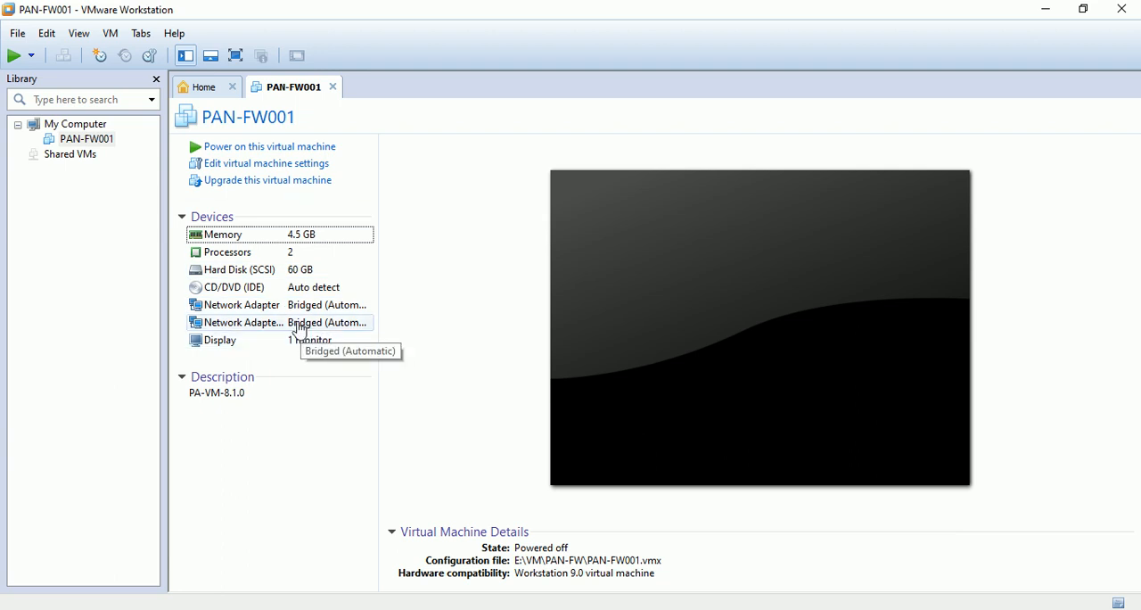
- Add a third network adapter to PAN-FW001 with a NAT connection
click(286, 171)
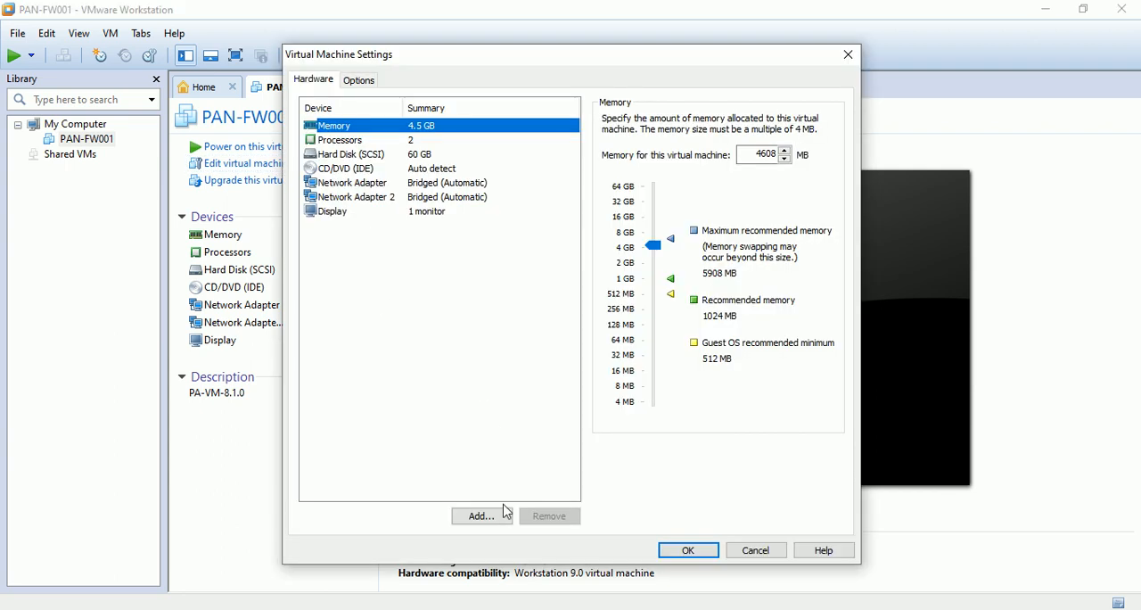
click(481, 515)
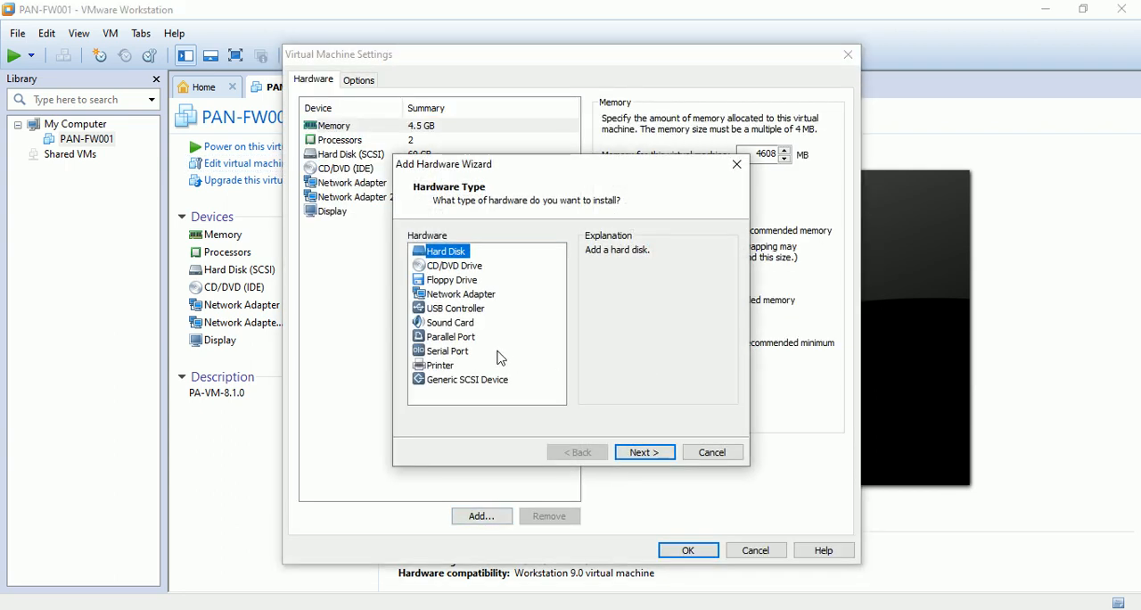
click(467, 294)
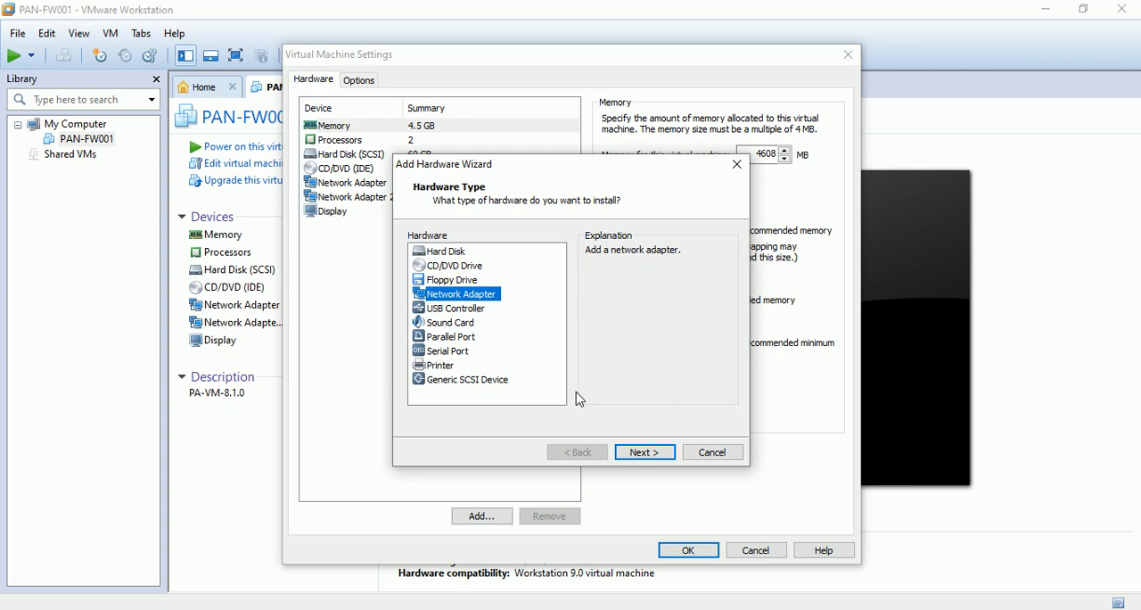
click(647, 452)
click(645, 453)
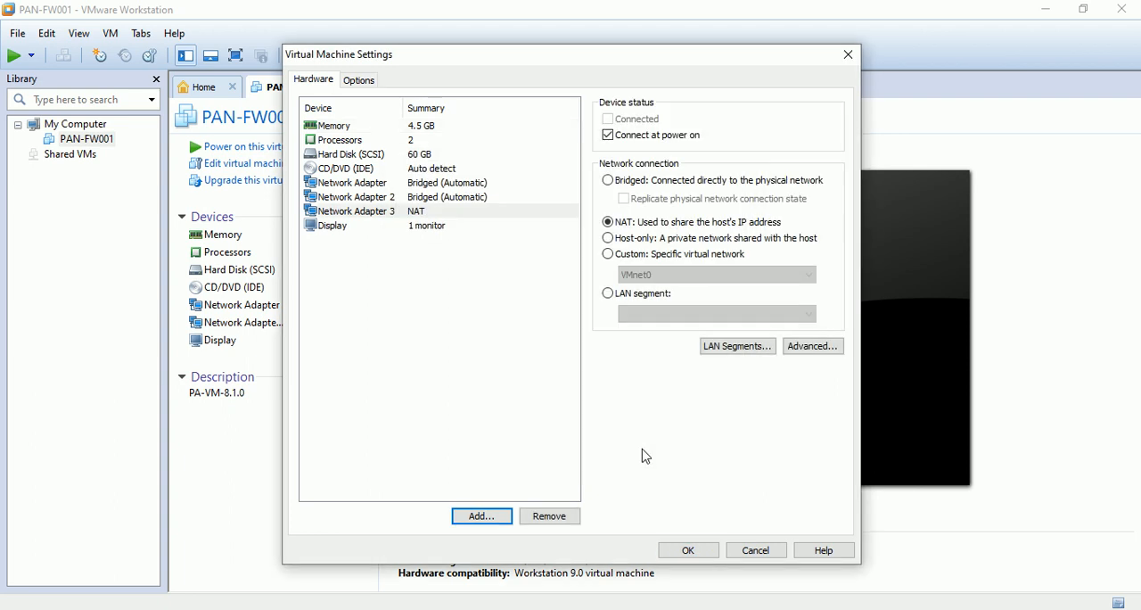
- Add a fourth network adapter to the virtual machine, also using NAT
click(490, 517)
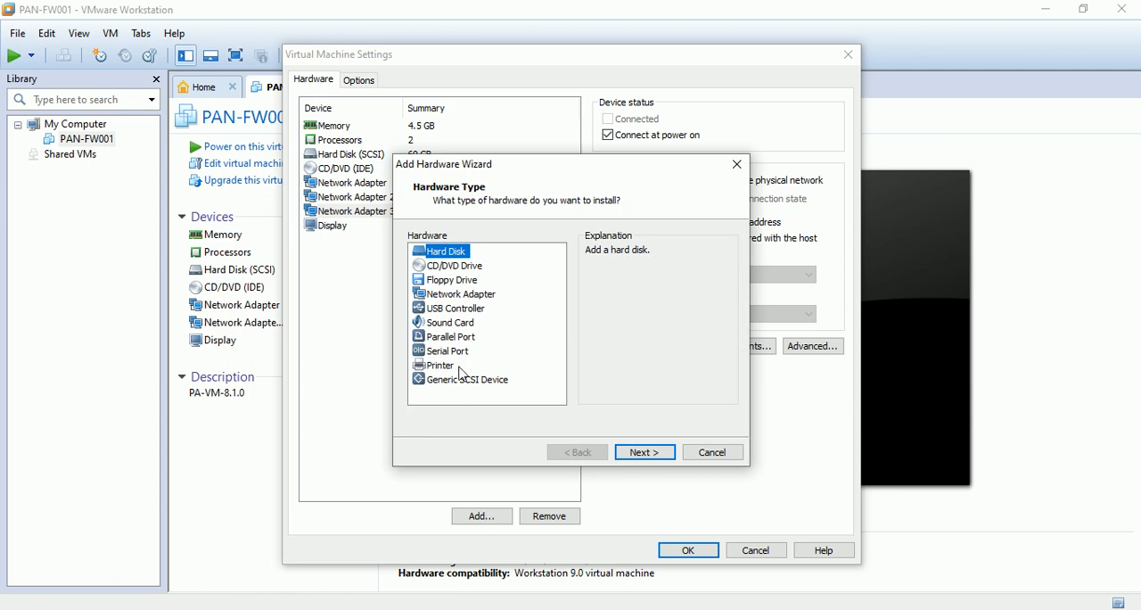
click(460, 298)
click(642, 456)
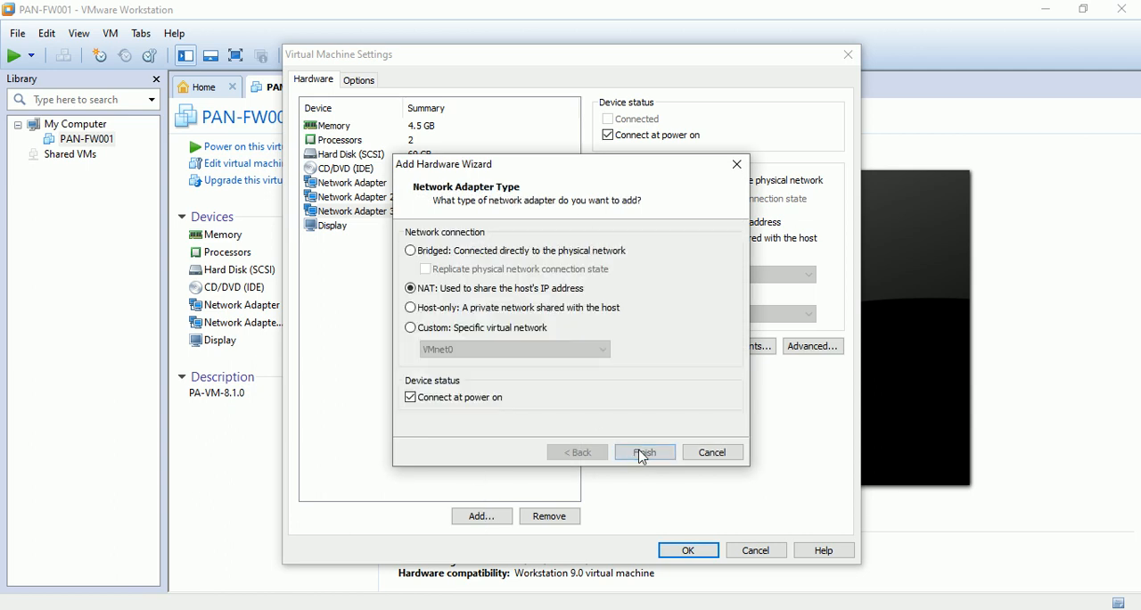
click(641, 463)
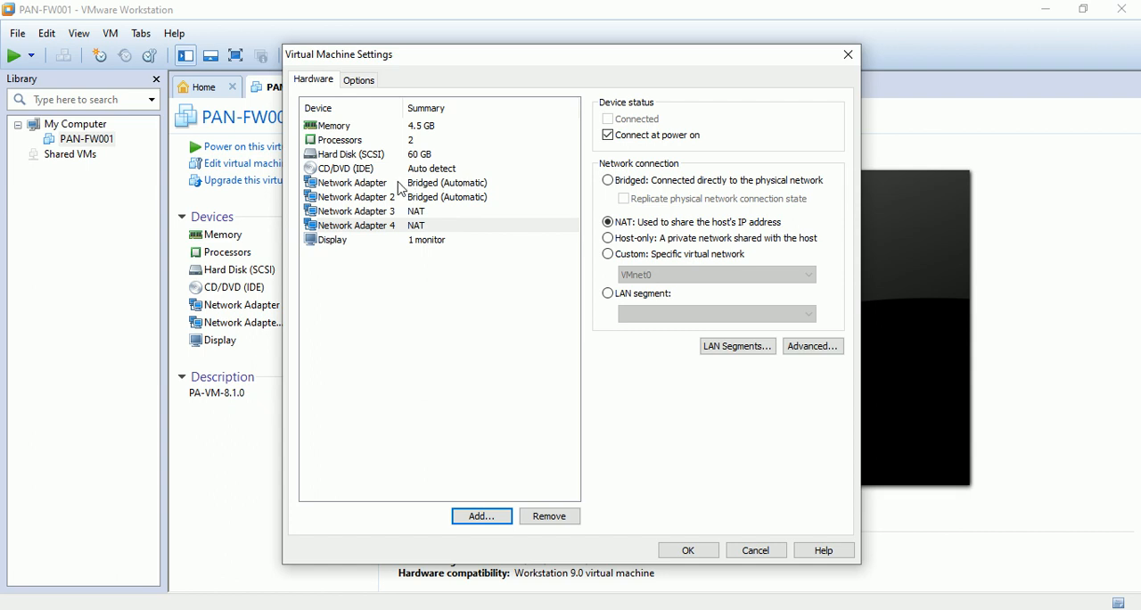
- Review the network connection settings of Network Adapter and Network Adapter 2
click(434, 185)
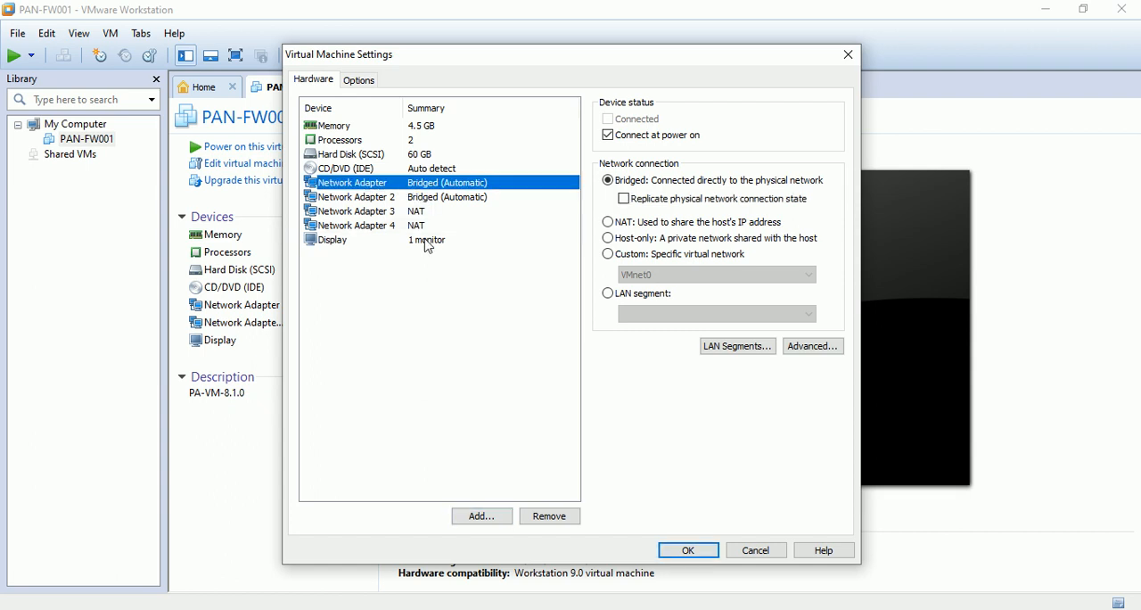
click(419, 200)
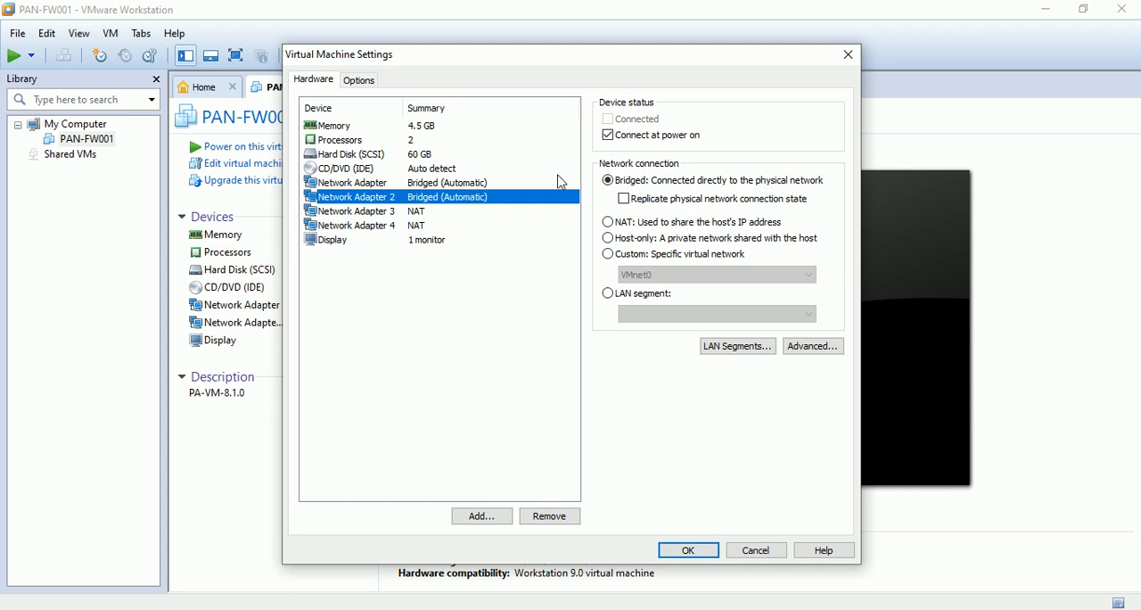
click(510, 183)
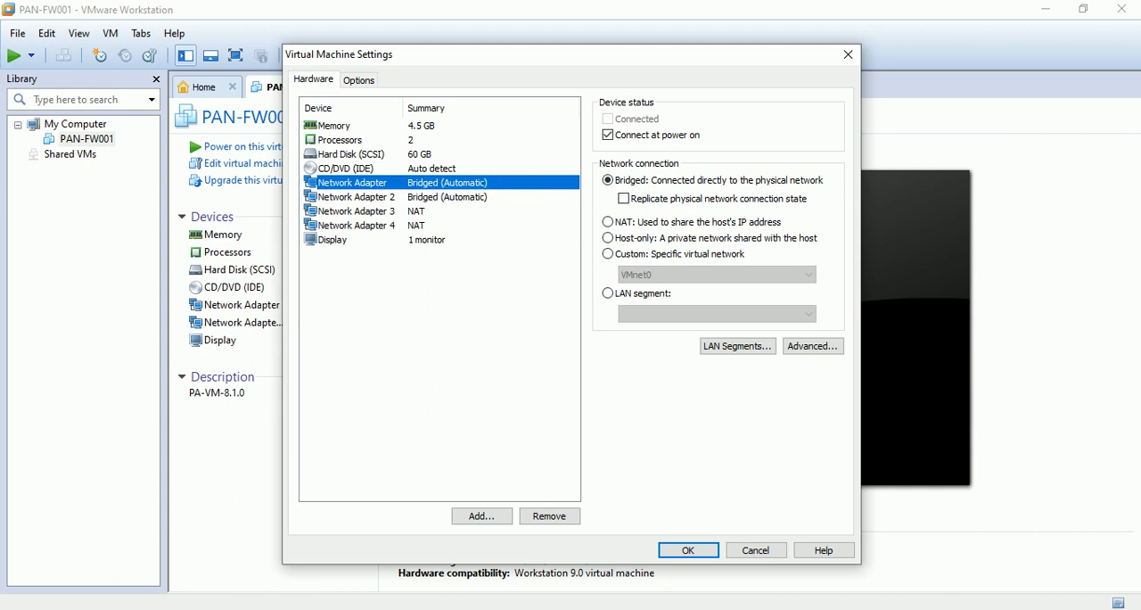
- Switch to the Windows Network Connections window and examine the Wi-Fi adapter's properties and IPv4 connection details
click(881, 608)
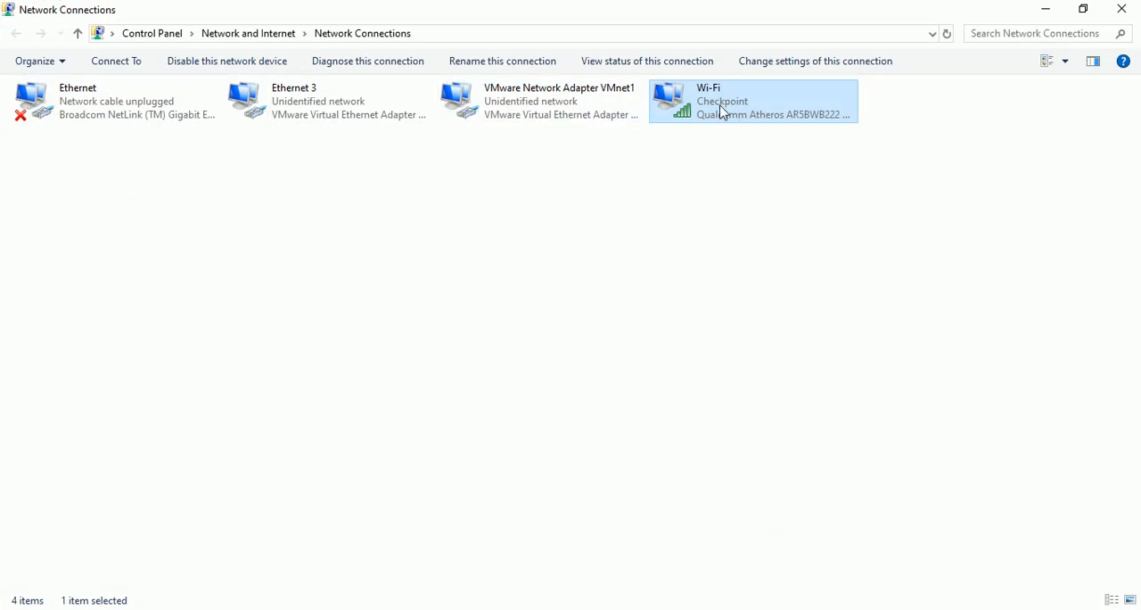
right_click(736, 103)
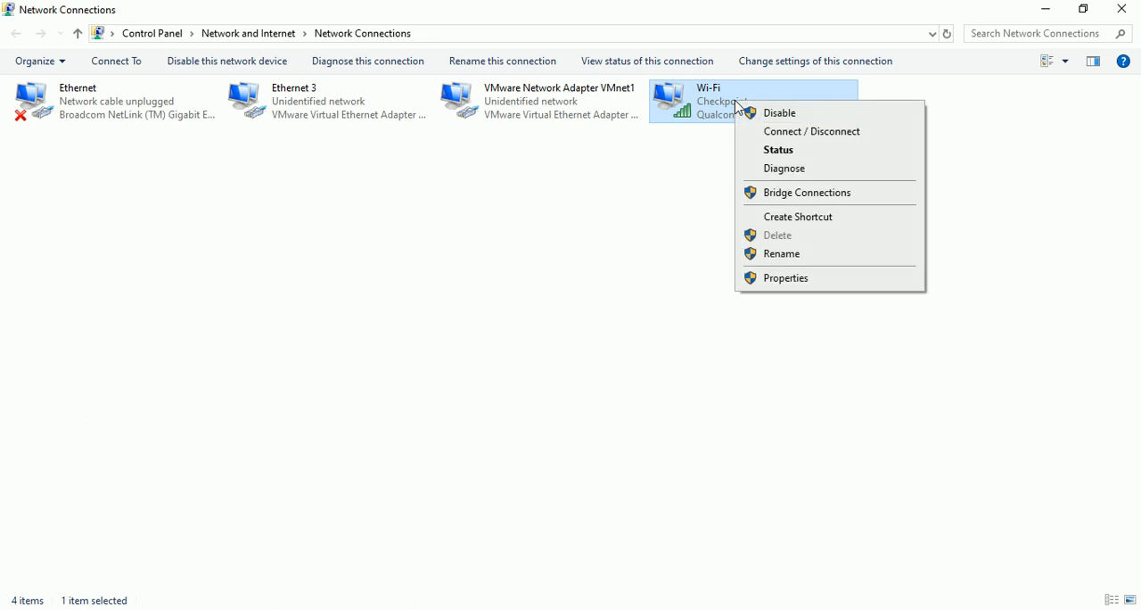
click(784, 278)
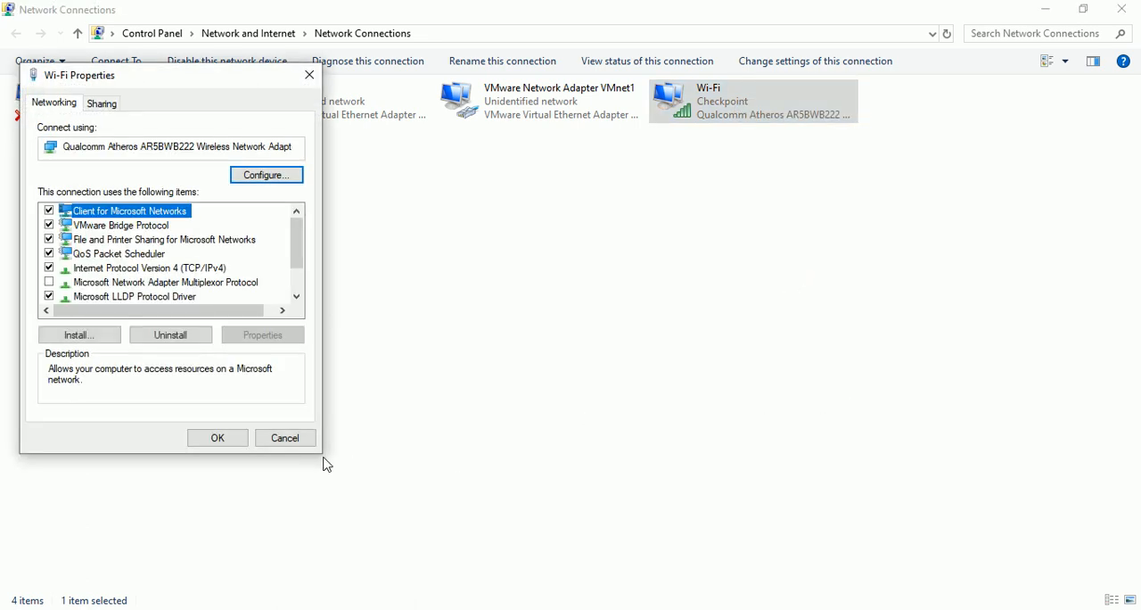
click(294, 443)
double_click(774, 99)
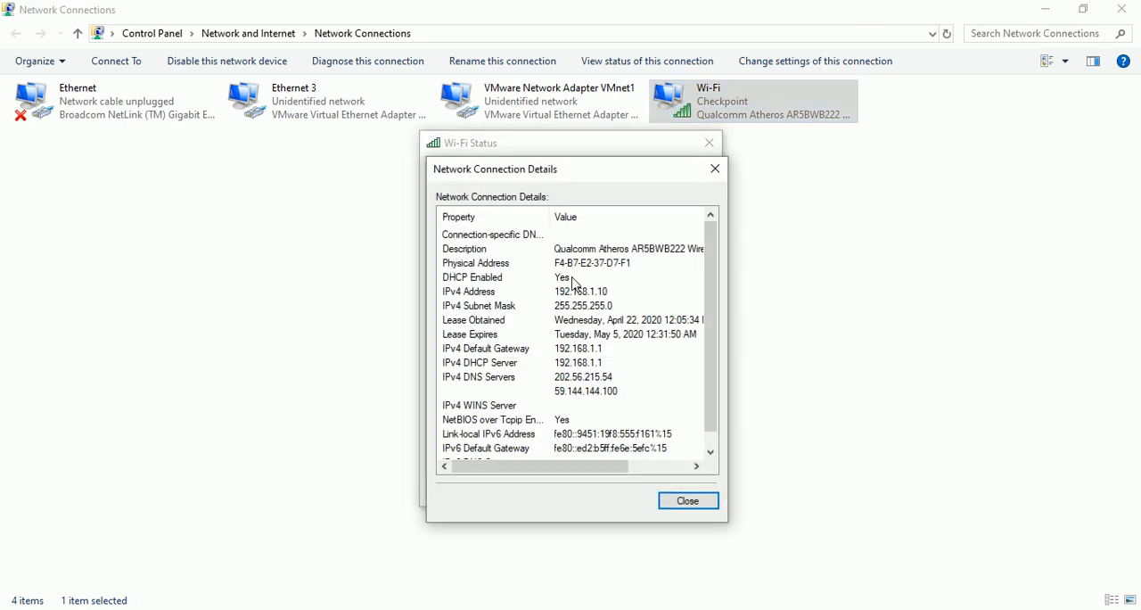
click(624, 293)
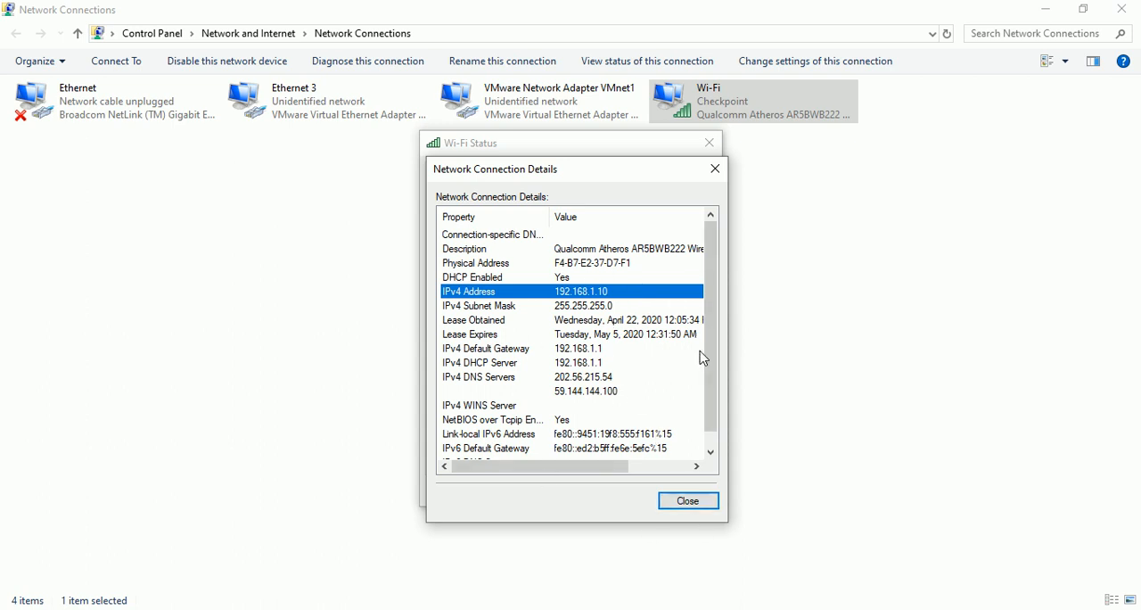
click(697, 496)
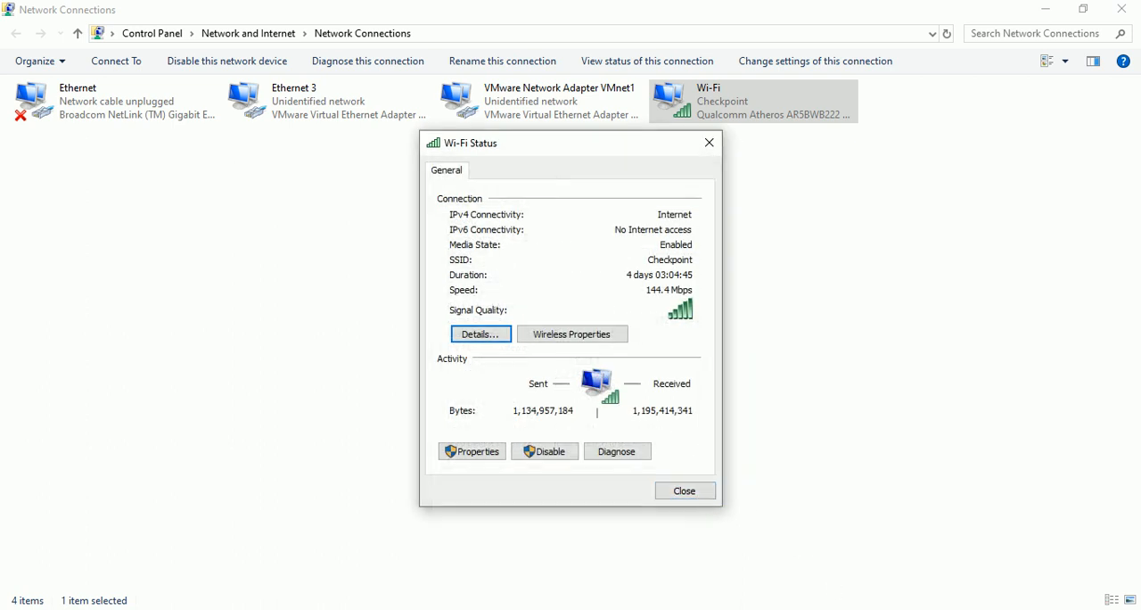
- Return to the virtual machine settings, review the Wi-Fi adapter's connection details alongside them, and close the settings without applying changes
mouse_move(830, 603)
click(865, 556)
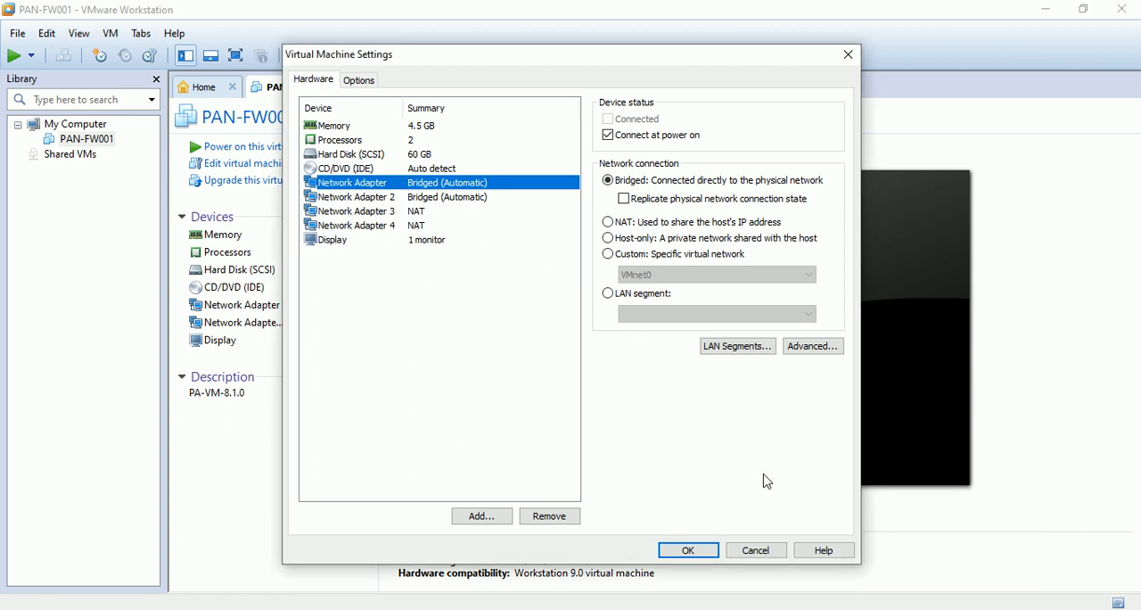
mouse_move(884, 577)
click(938, 564)
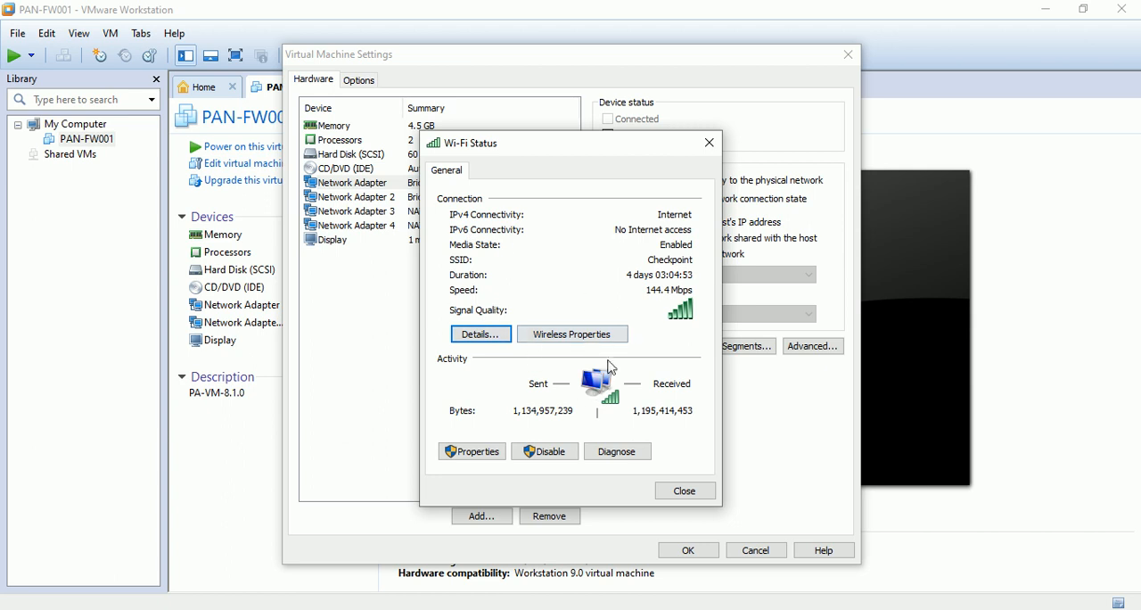
click(486, 339)
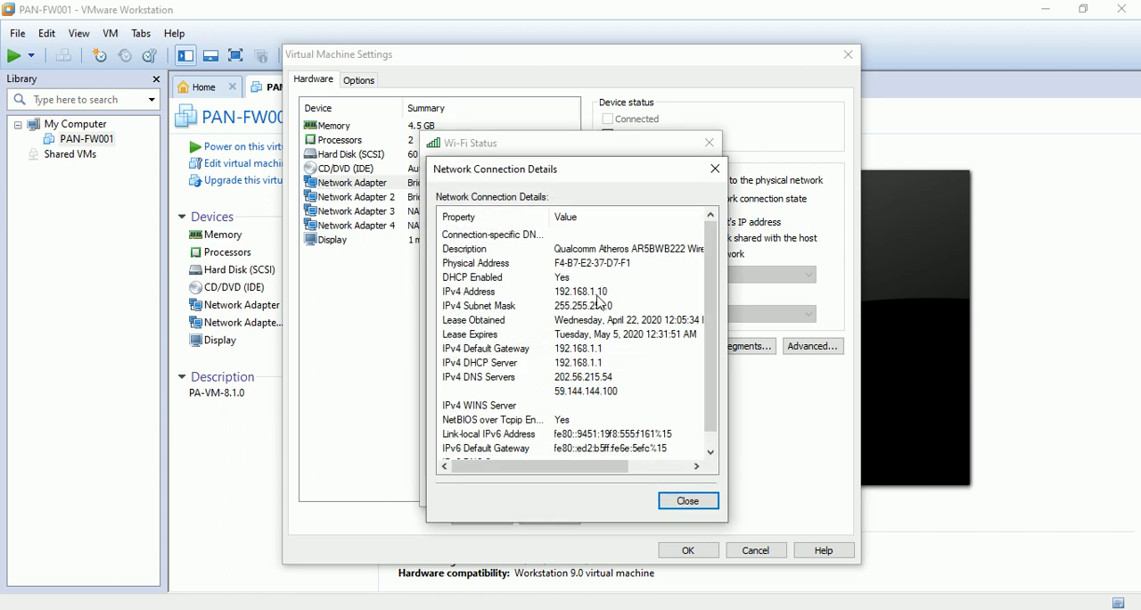
click(685, 500)
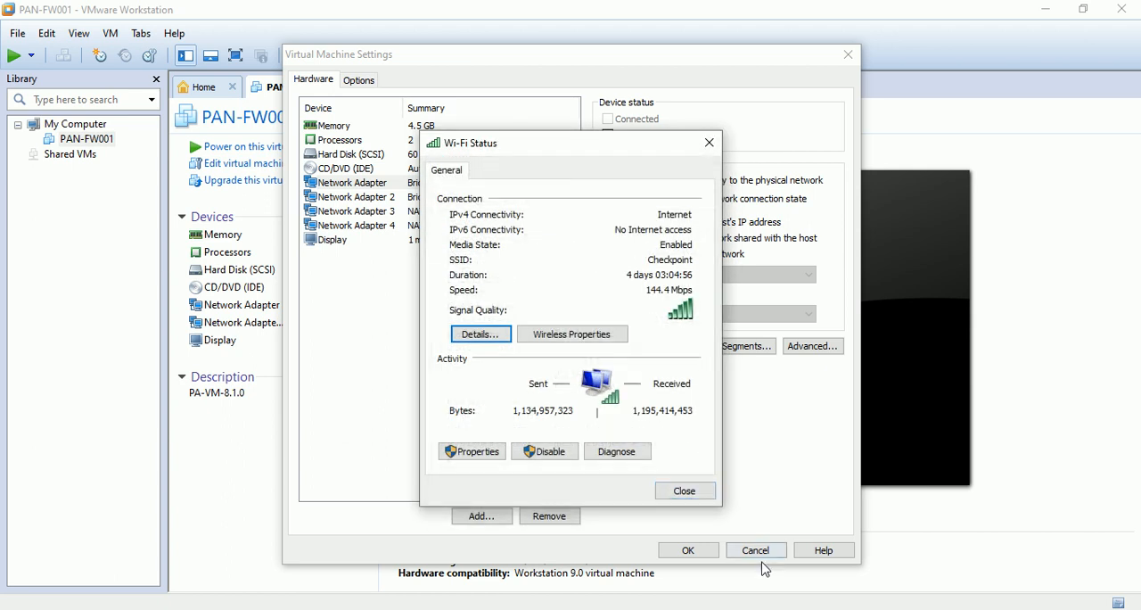
click(678, 497)
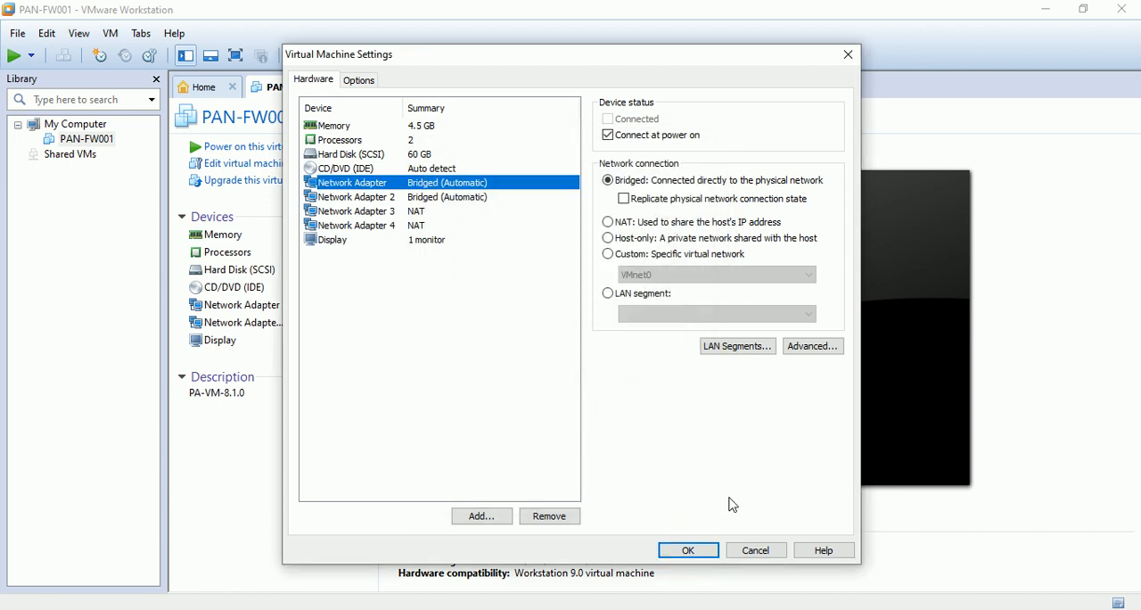
click(753, 550)
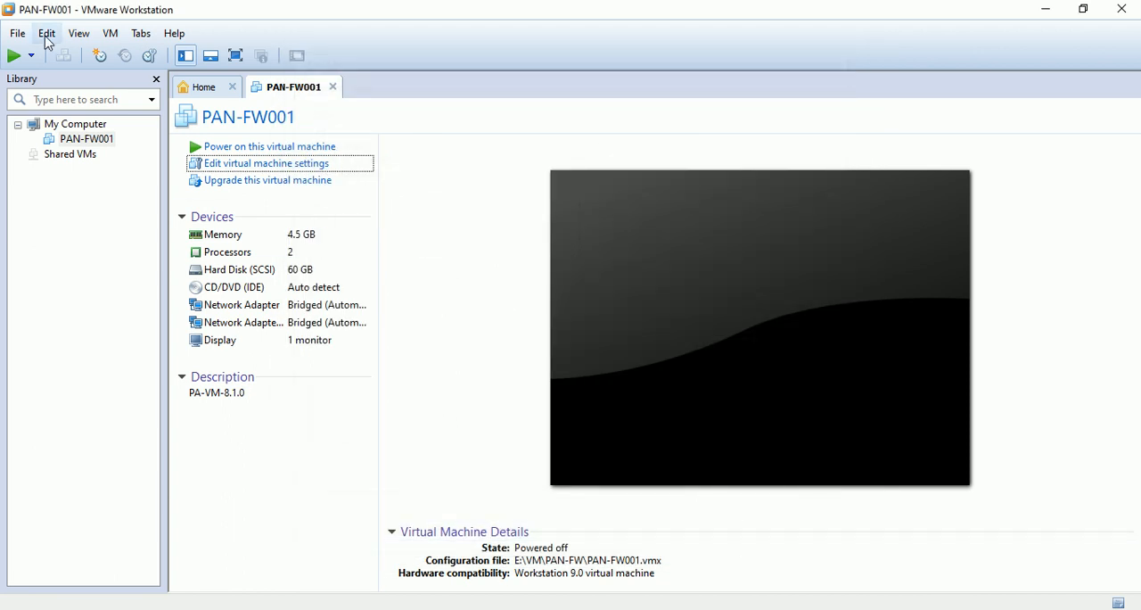
- Examine the physical adapter choices for the bridged VMnet0 network in the Virtual Network Editor and close it without saving
click(46, 35)
click(114, 117)
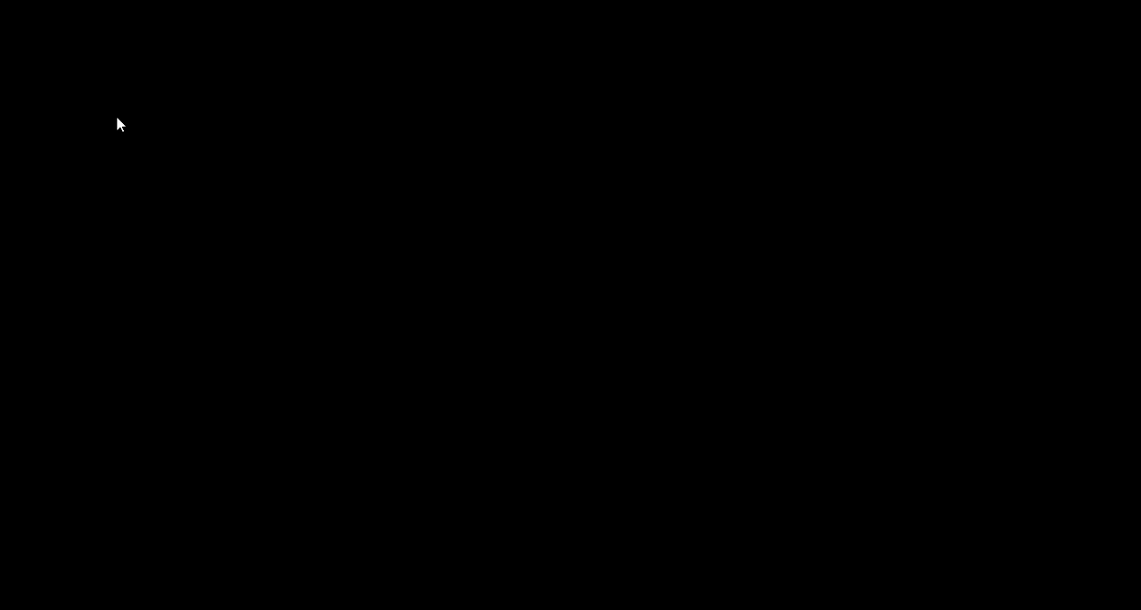
click(519, 435)
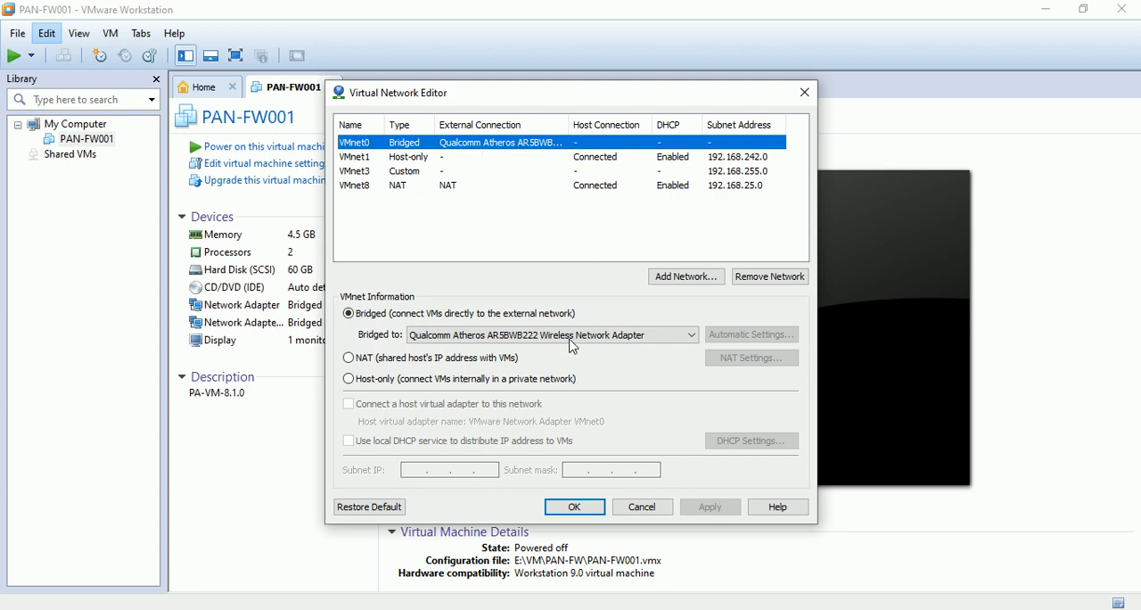
click(604, 337)
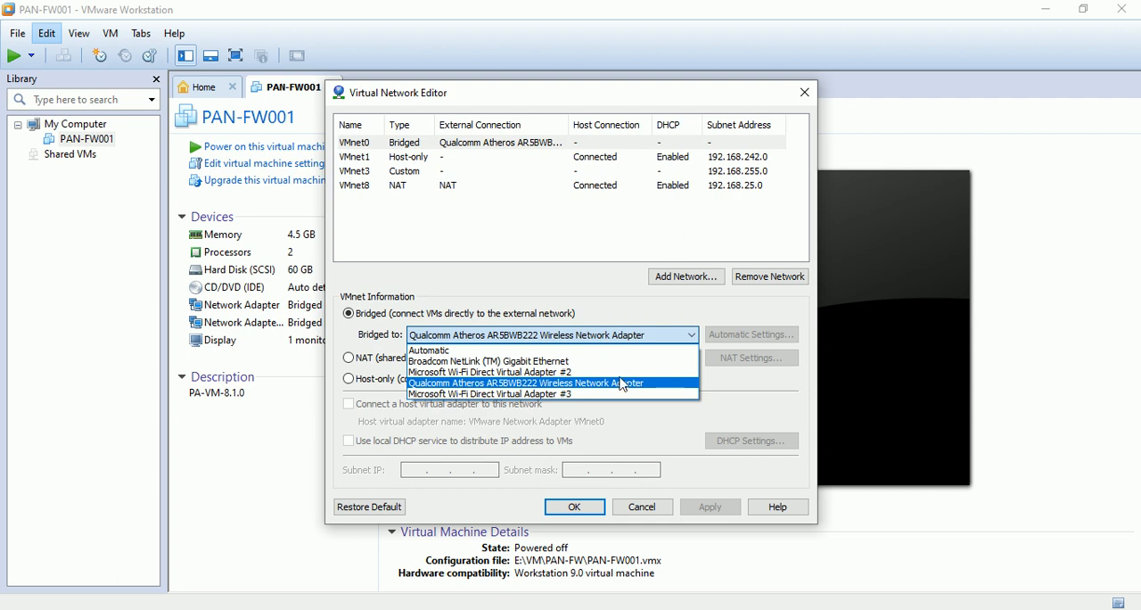
click(621, 383)
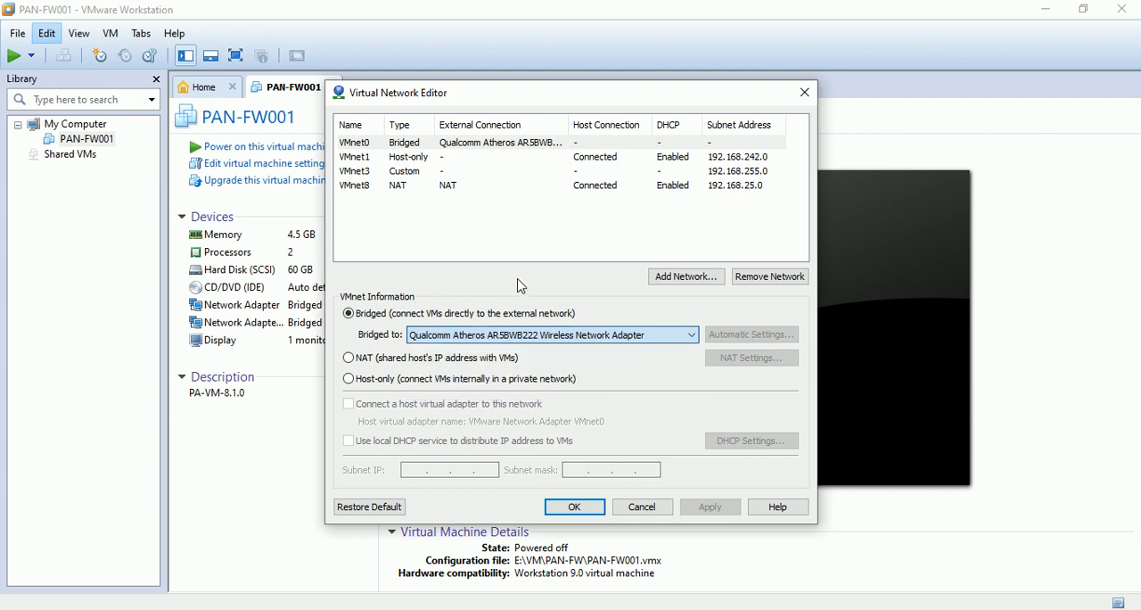
click(643, 507)
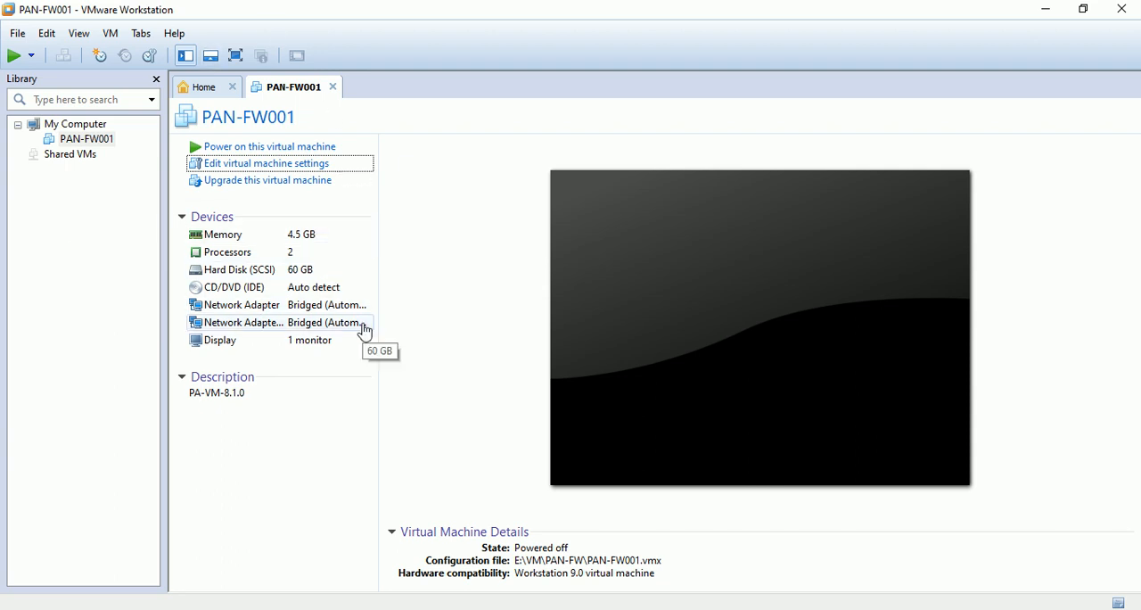
- Edit the settings of PAN-FW001 to add two more network adapters, both using NAT
click(304, 166)
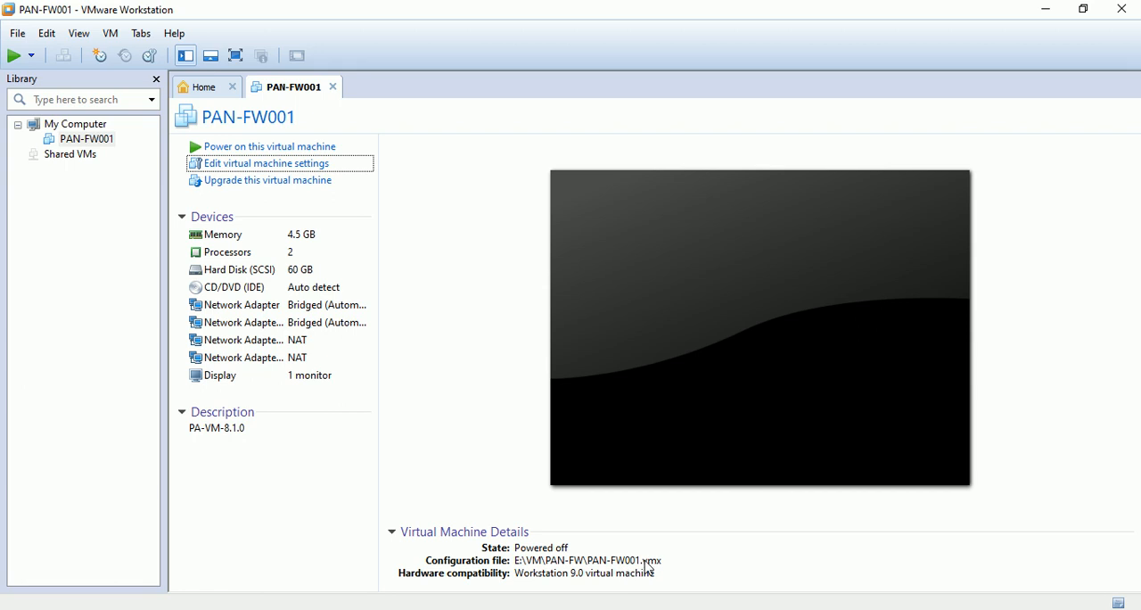
- Open the PAN-FW001 virtual machine configuration file from E:\VM\PAN-FW in Notepad
click(432, 606)
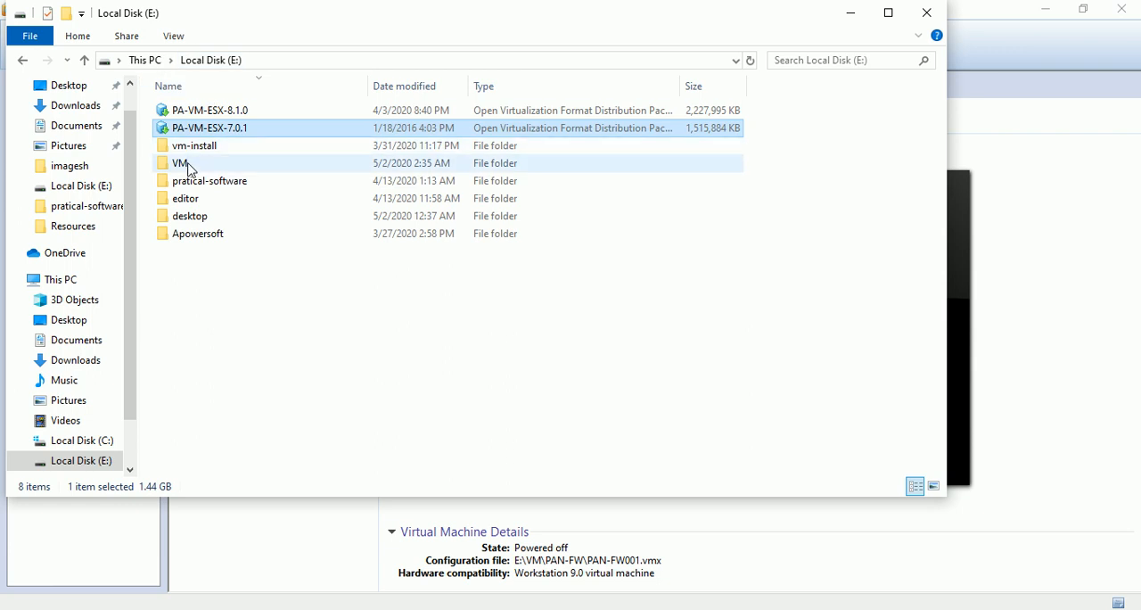
double_click(190, 166)
double_click(192, 111)
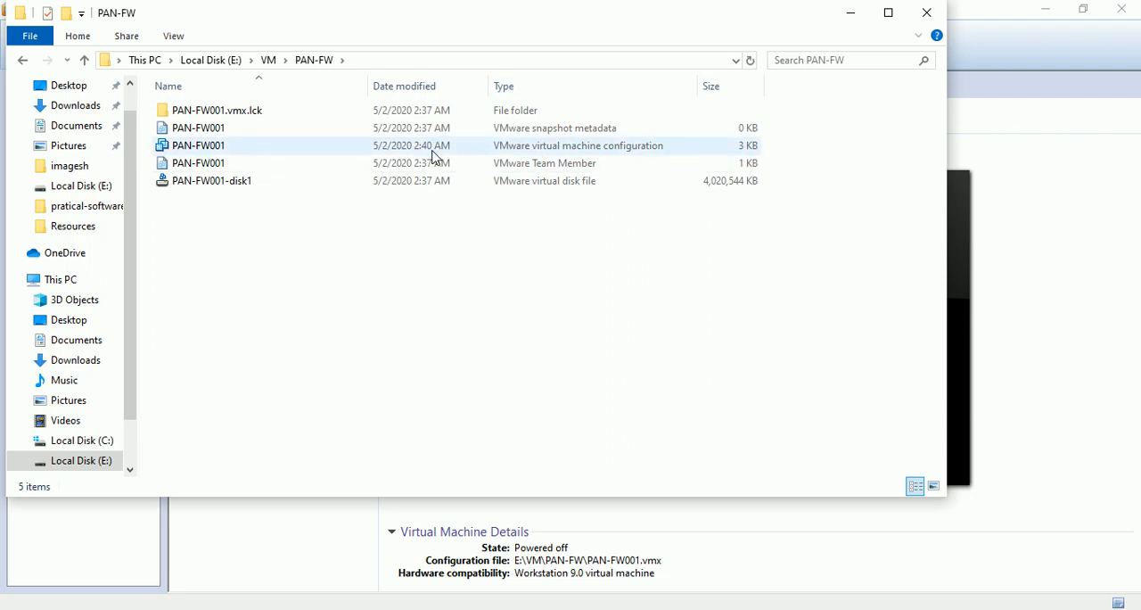
click(297, 152)
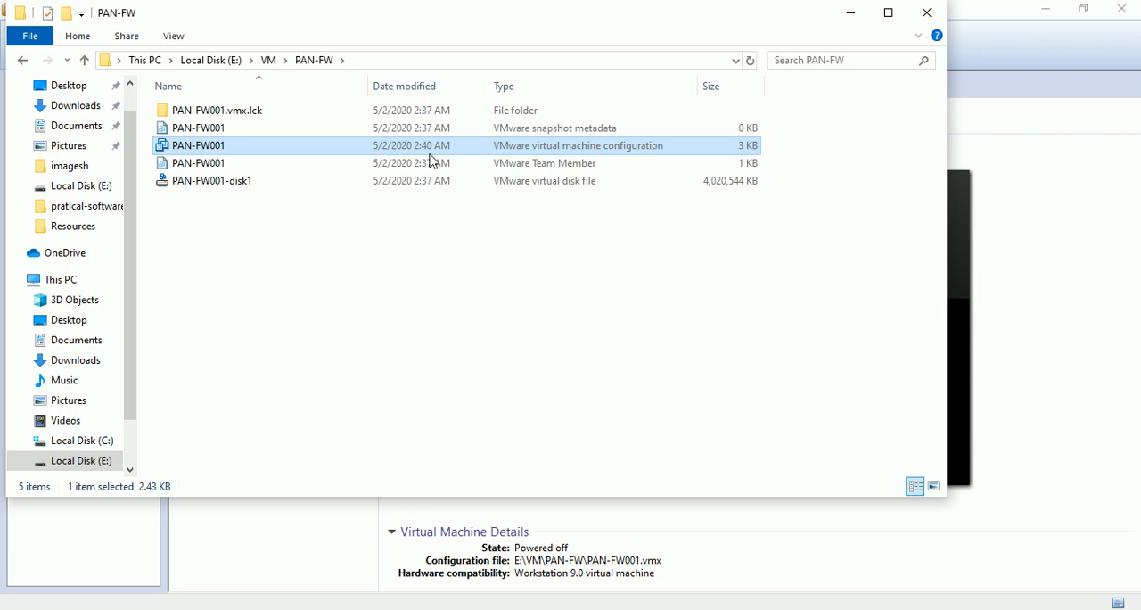
right_click(299, 151)
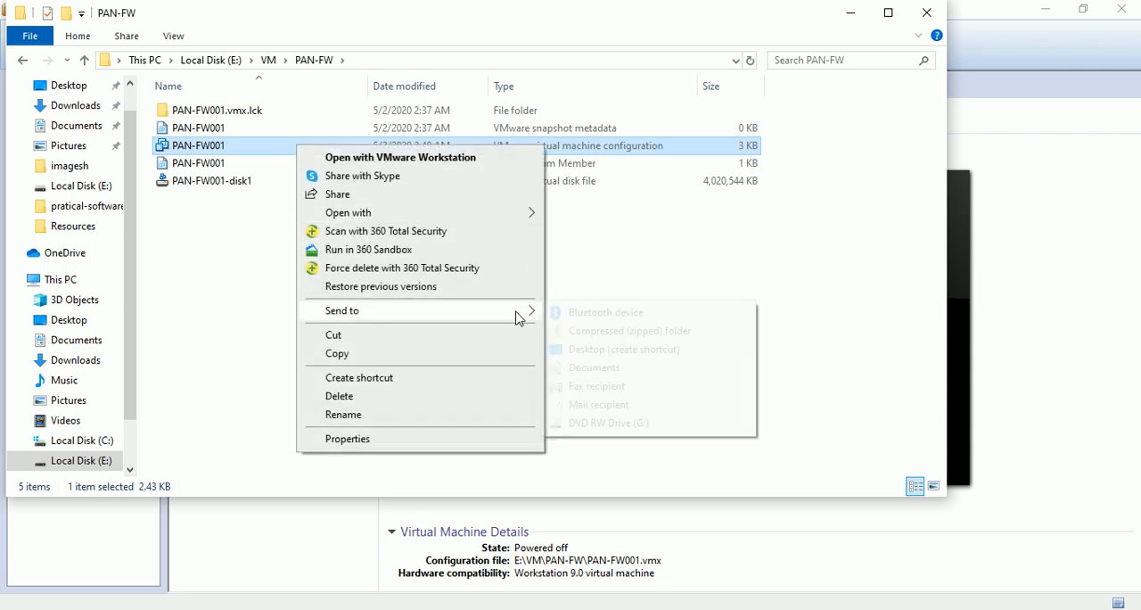
mouse_move(506, 217)
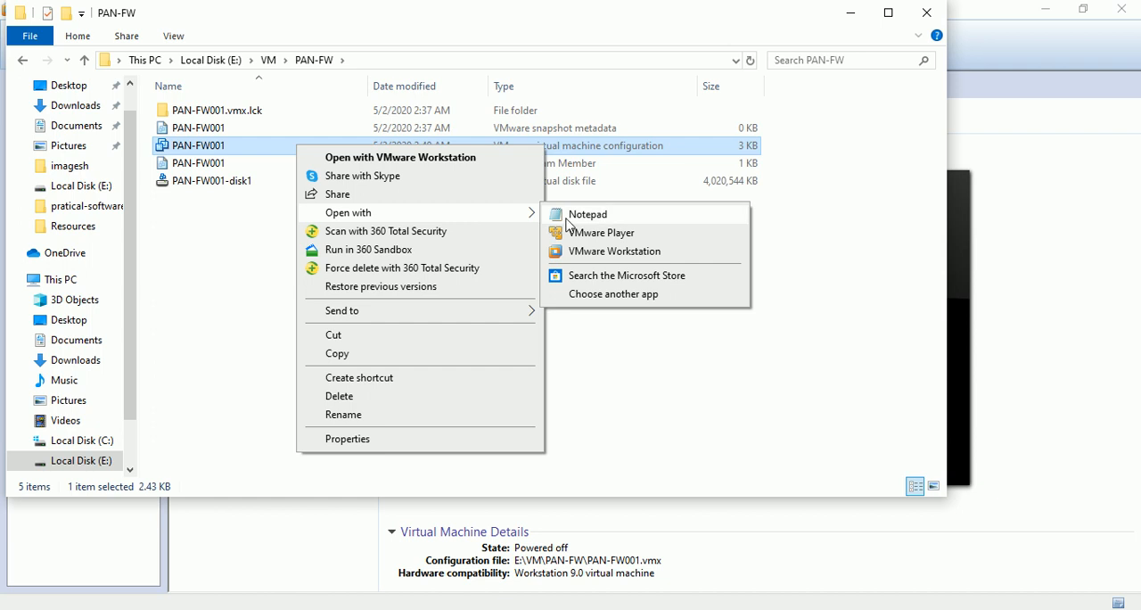
click(588, 214)
click(998, 69)
- Copy the vmxnet3 value from ethernet1.virtualDev and set ethernet2.virtualDev to it
scroll(362, 262, down, 15)
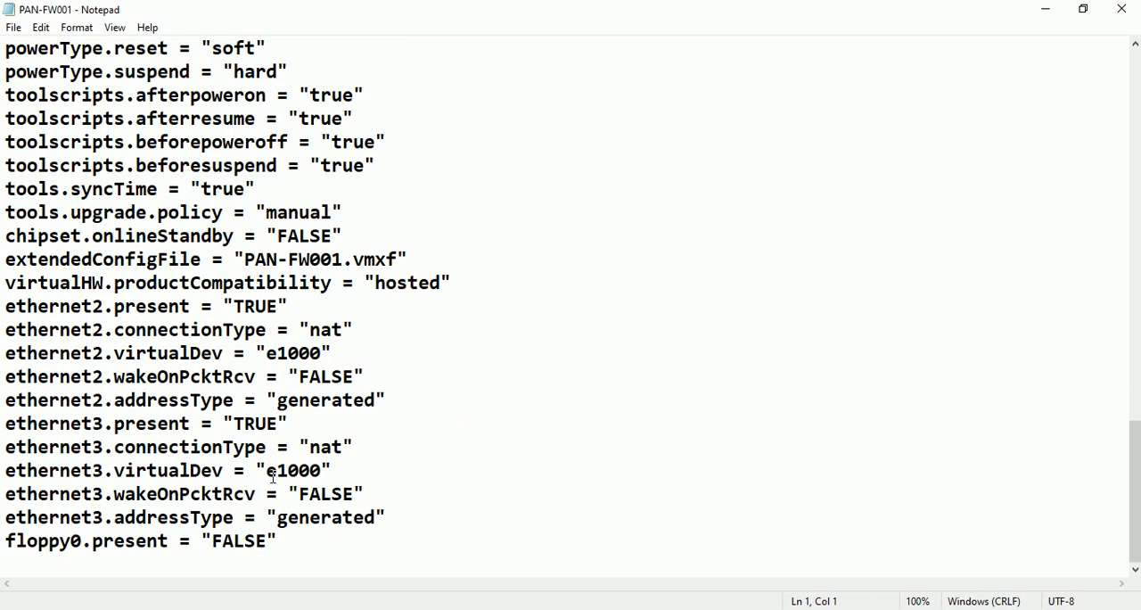
drag(261, 467, 335, 470)
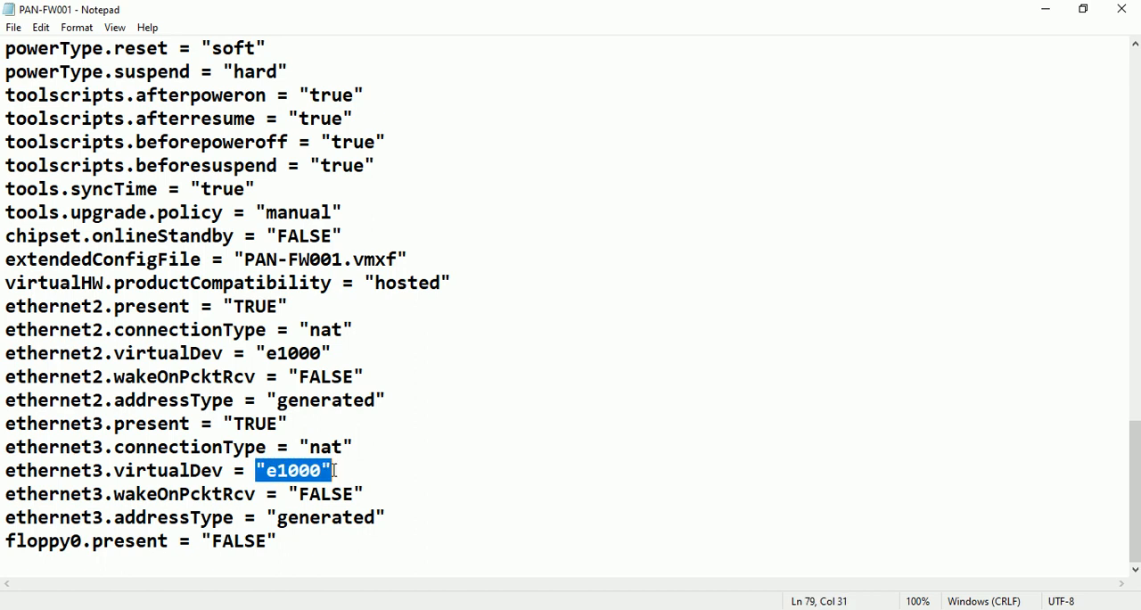
drag(291, 330, 335, 331)
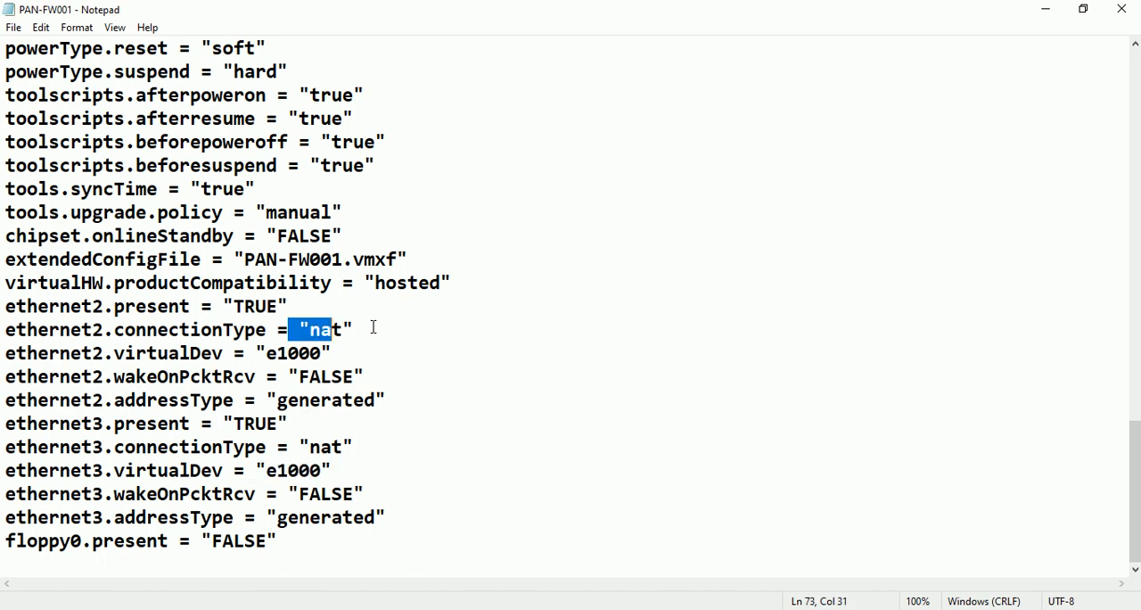
scroll(441, 332, up, 4)
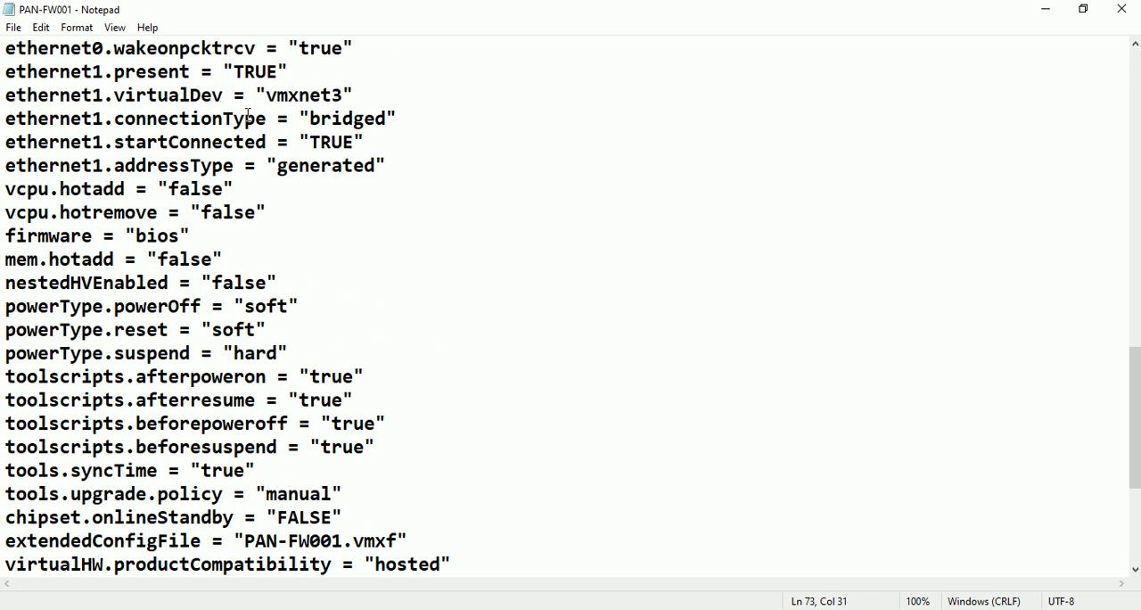
drag(265, 95, 340, 98)
right_click(320, 88)
click(343, 146)
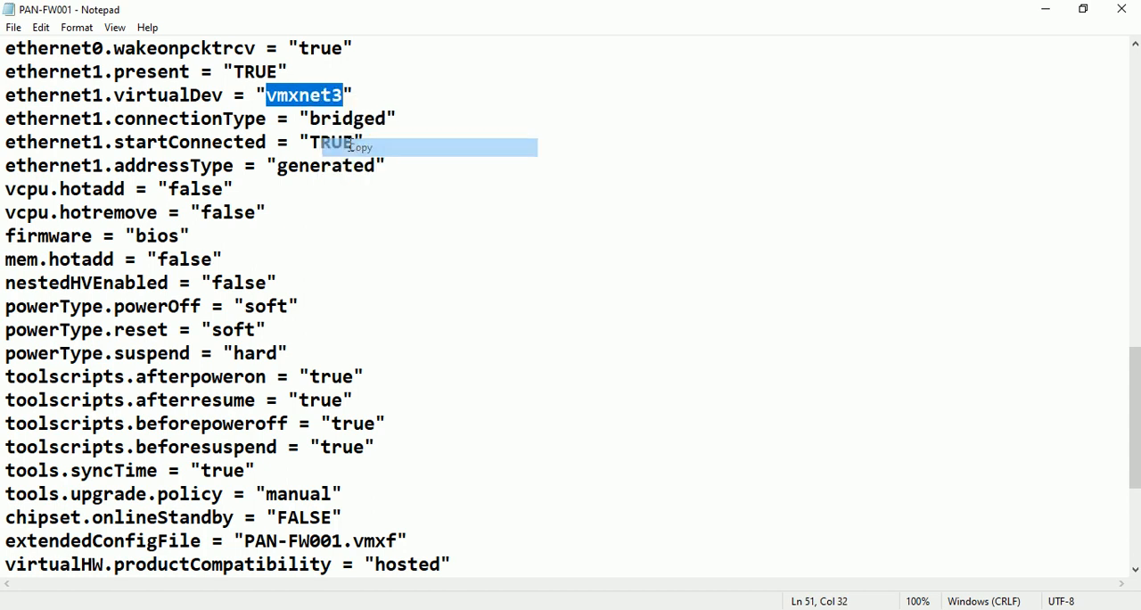
scroll(379, 318, down, 4)
drag(268, 353, 321, 354)
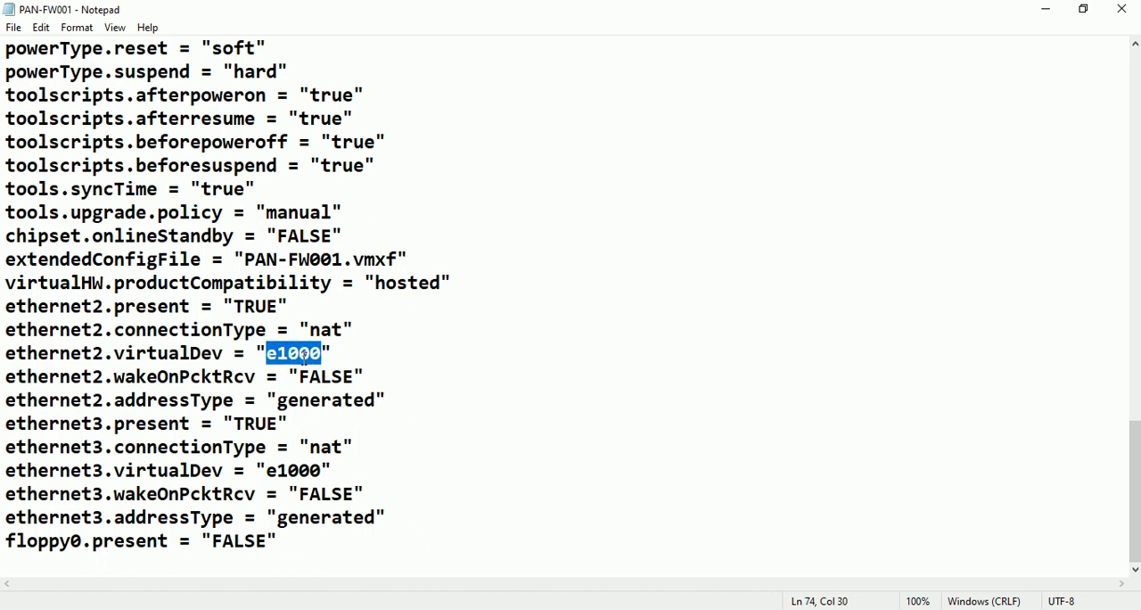
key(ctrl+v)
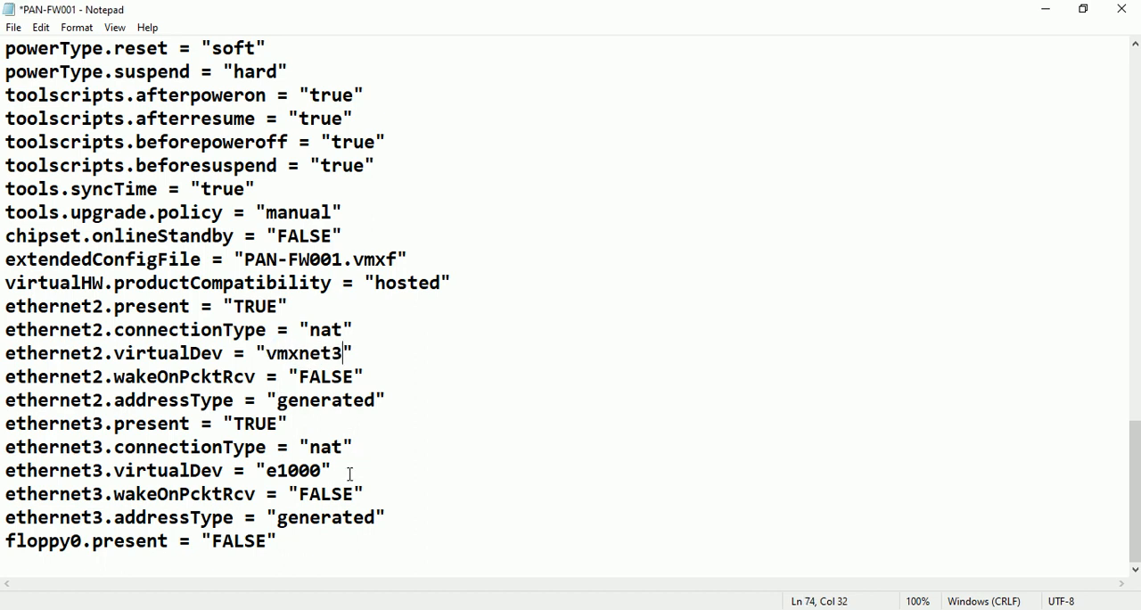
- Set ethernet3.virtualDev to vmxnet3 as well, save and close the configuration file, and return to VMware Workstation
drag(322, 470, 272, 472)
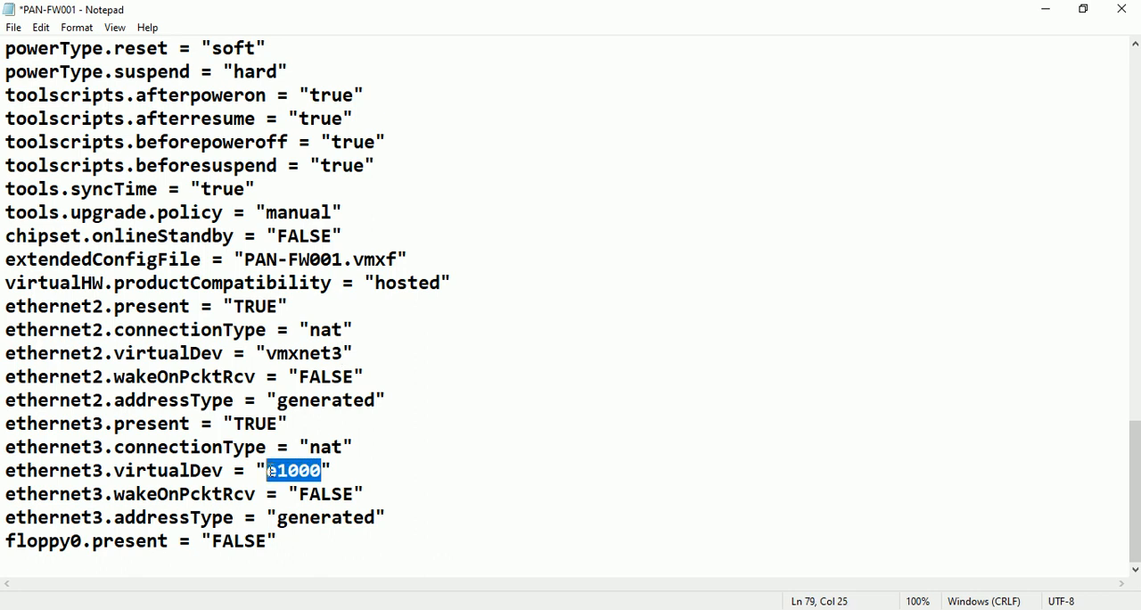
key(ctrl+v)
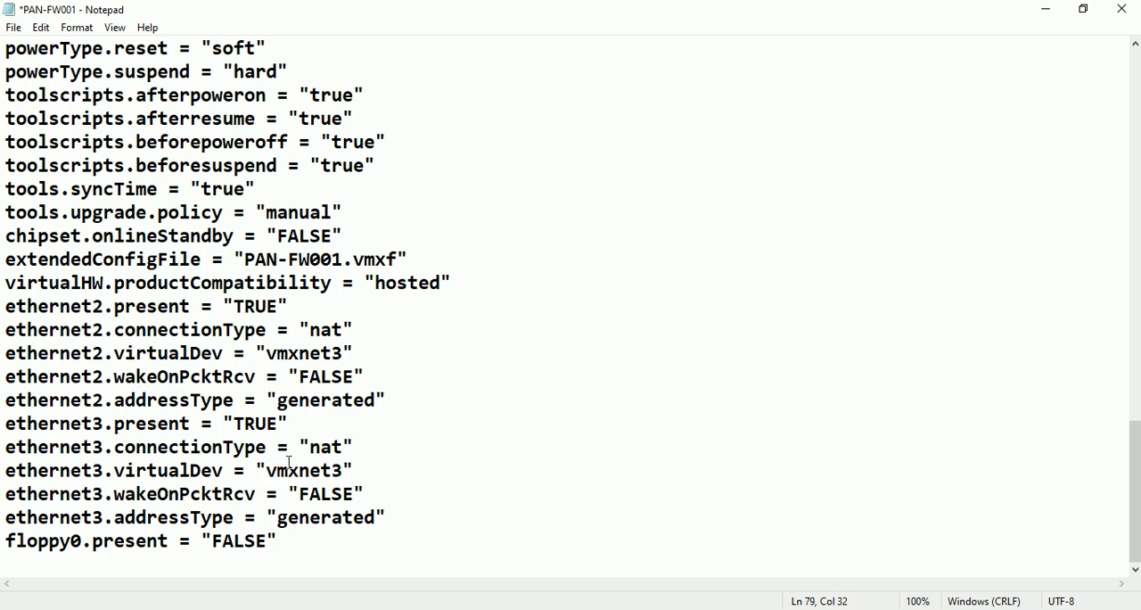
click(14, 28)
click(78, 103)
click(1119, 11)
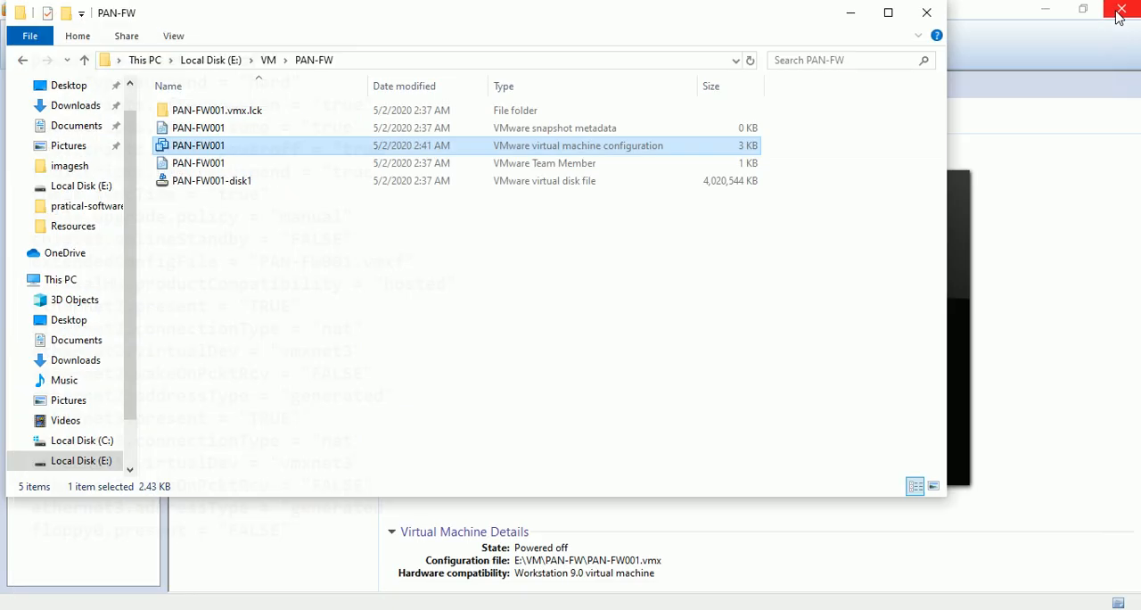
click(857, 18)
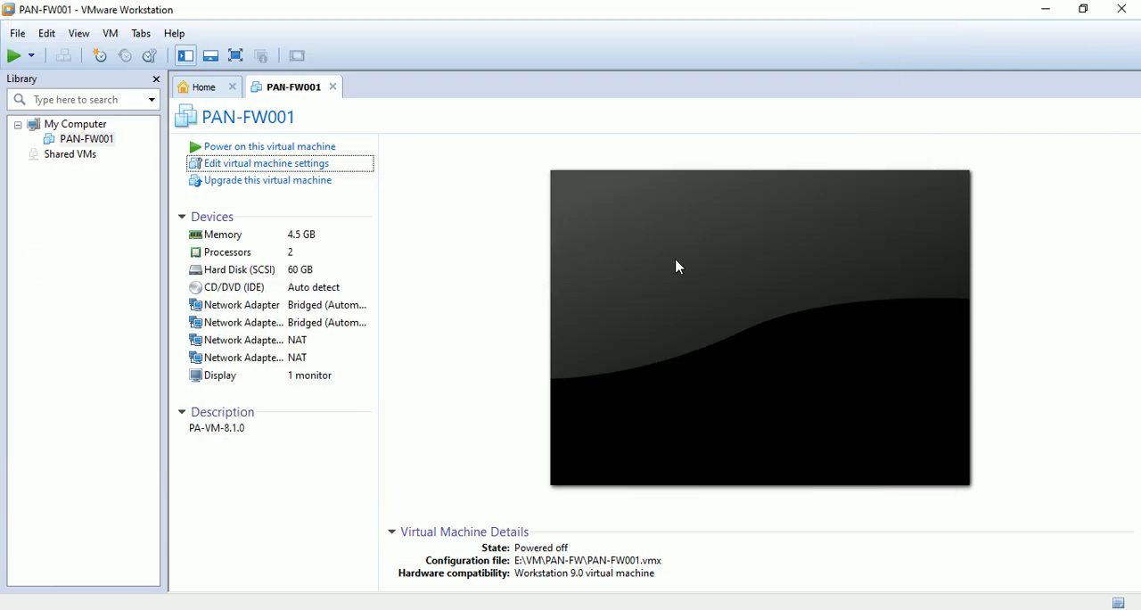
- Power on PAN-FW001 and try to log in at its console as admin with the account password
click(285, 152)
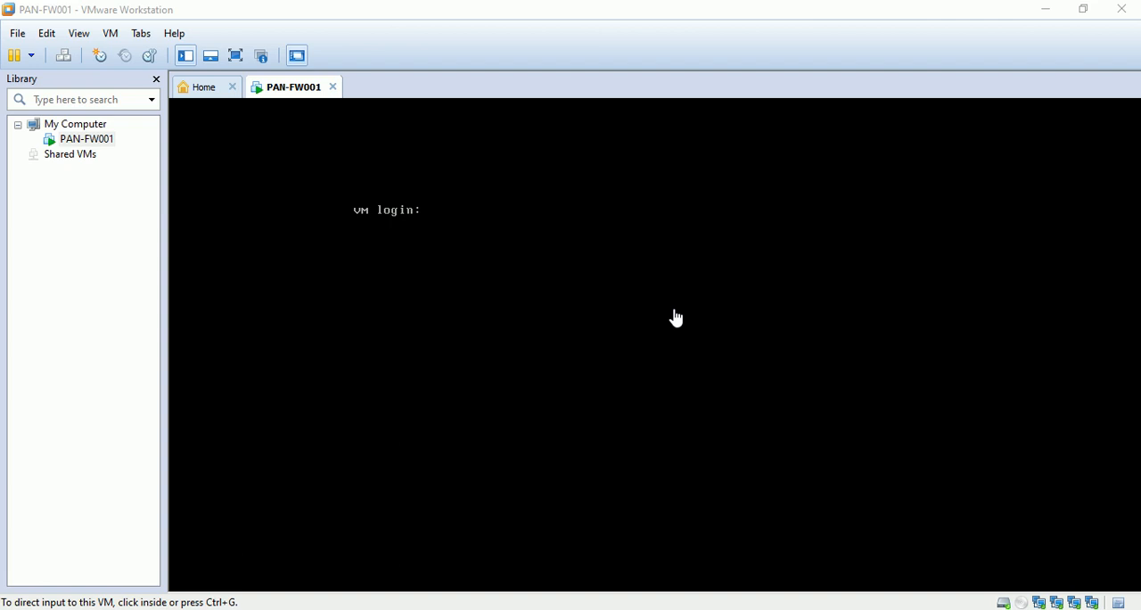
click(528, 274)
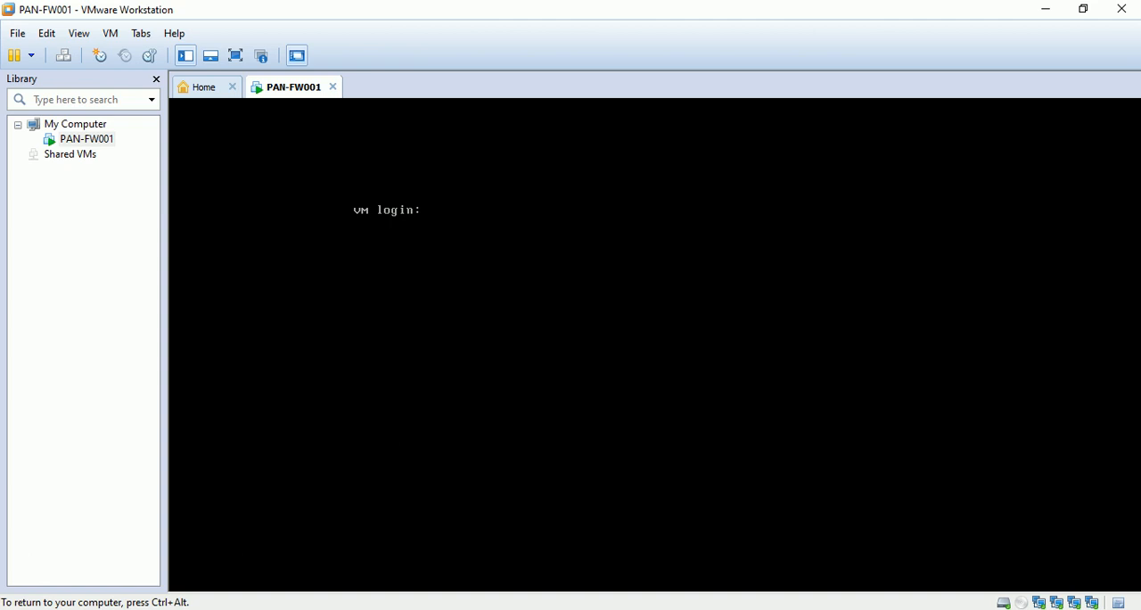
text(admin)
key(Return)
key(Return)
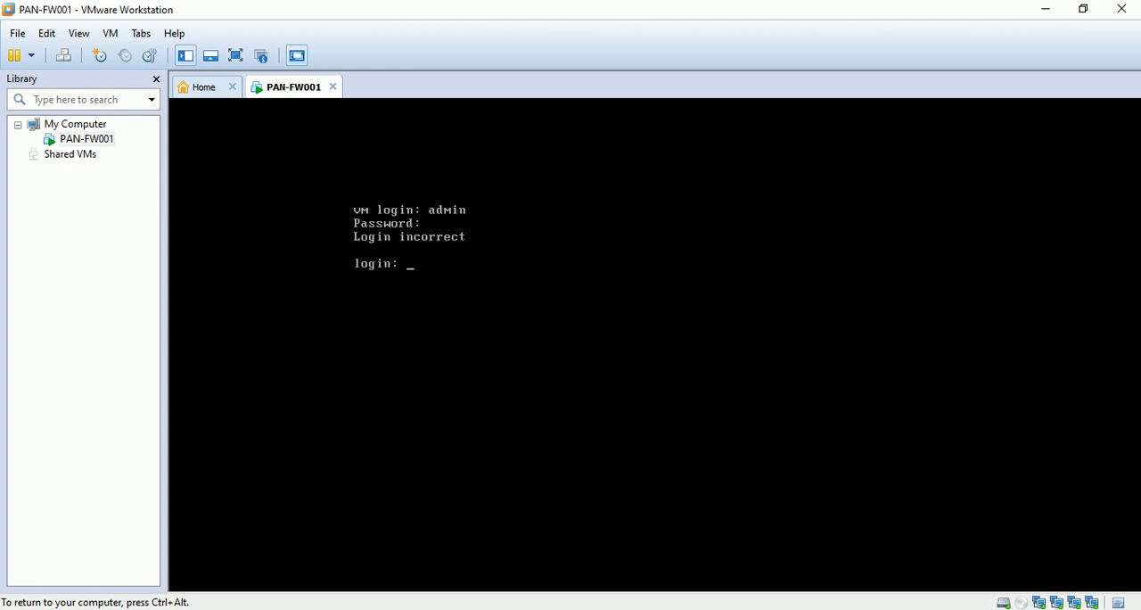
- Release the console, switch to the Windows Network Connections window, and examine the Wi-Fi adapter's IPv4 connection details
key(ctrl+alt)
click(868, 591)
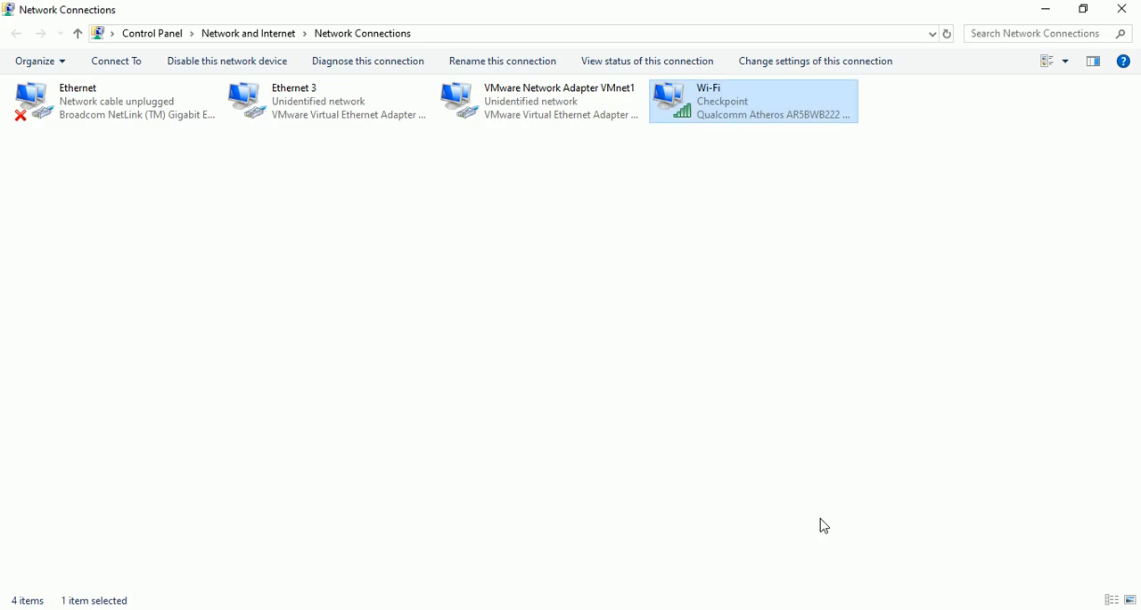
right_click(725, 116)
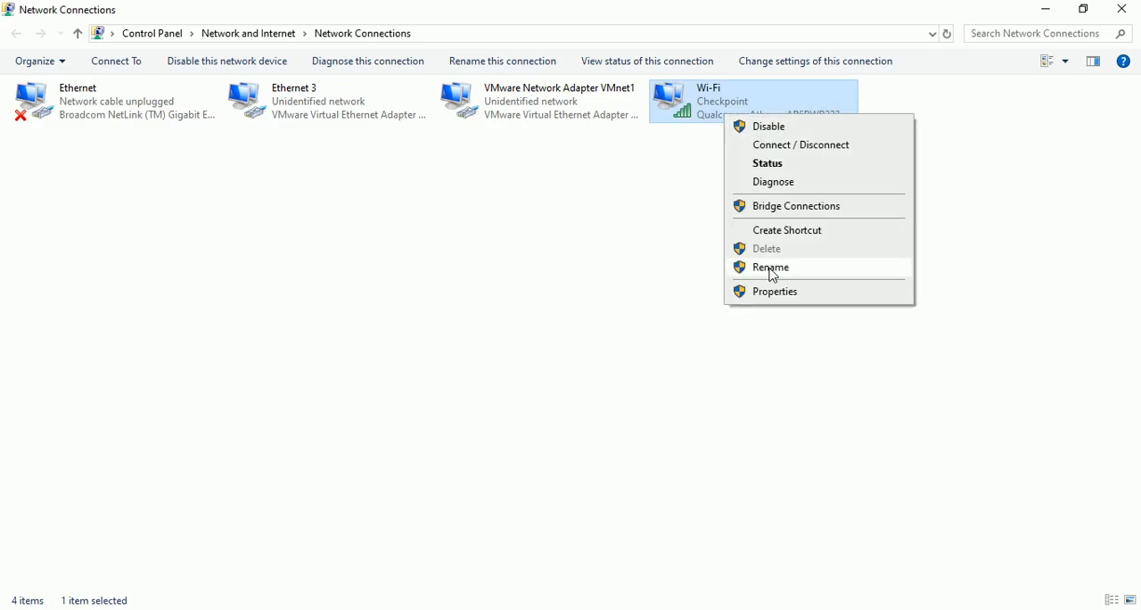
double_click(713, 115)
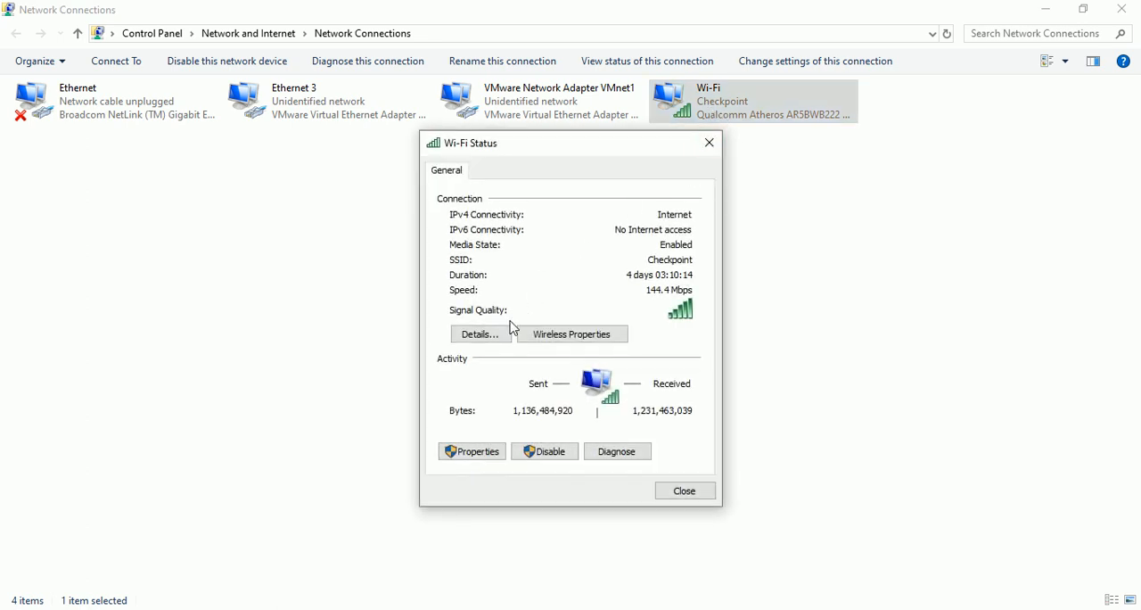
click(481, 335)
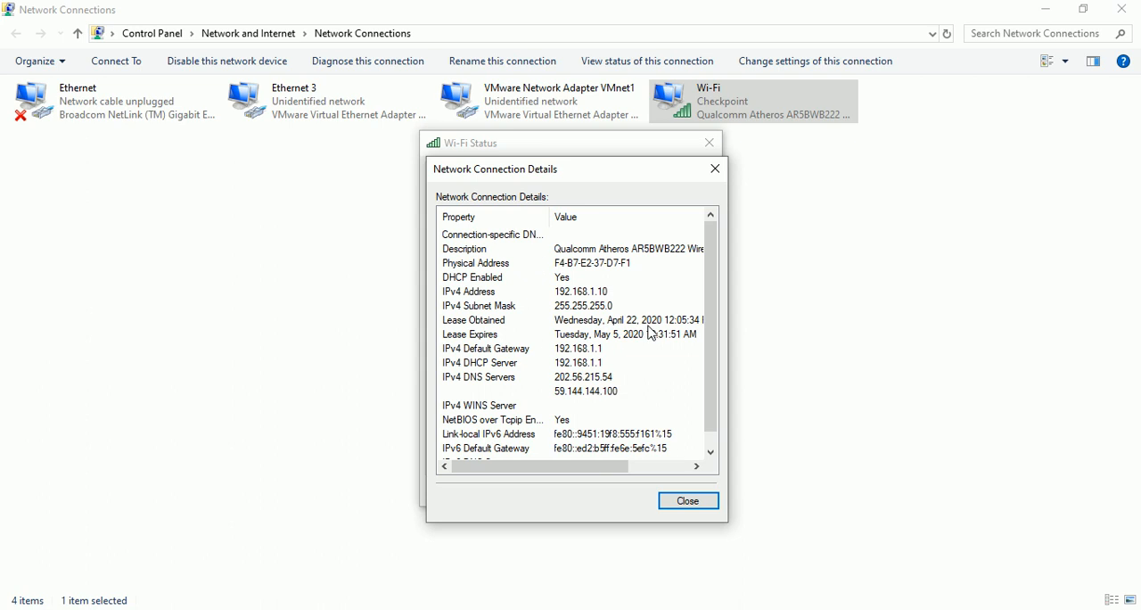
- Close the Wi-Fi connection details and status windows and return to VMware Workstation
click(688, 502)
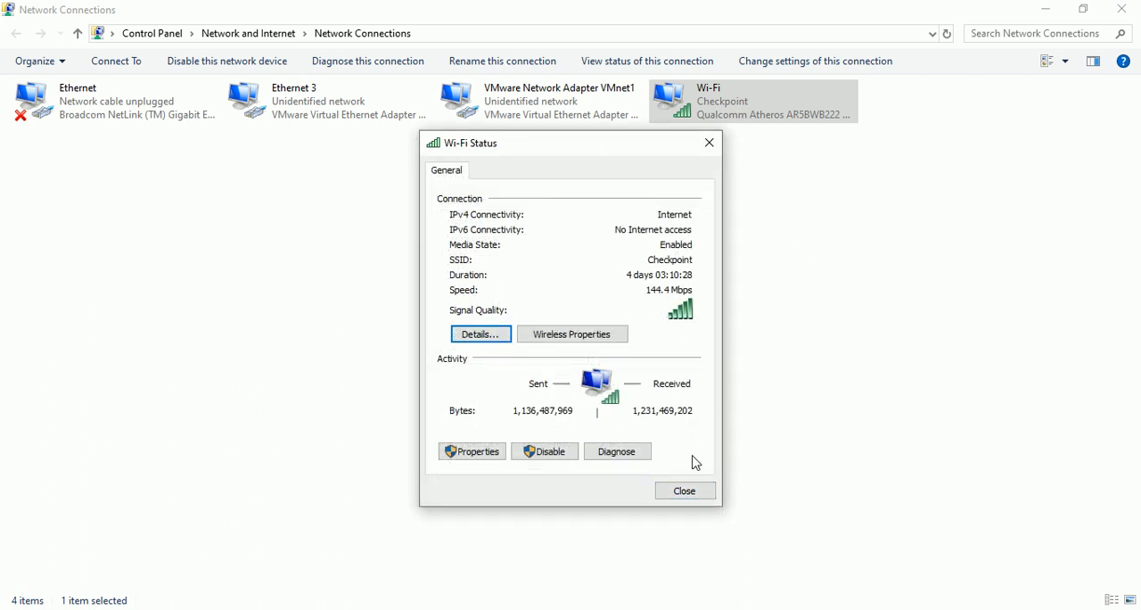
click(679, 494)
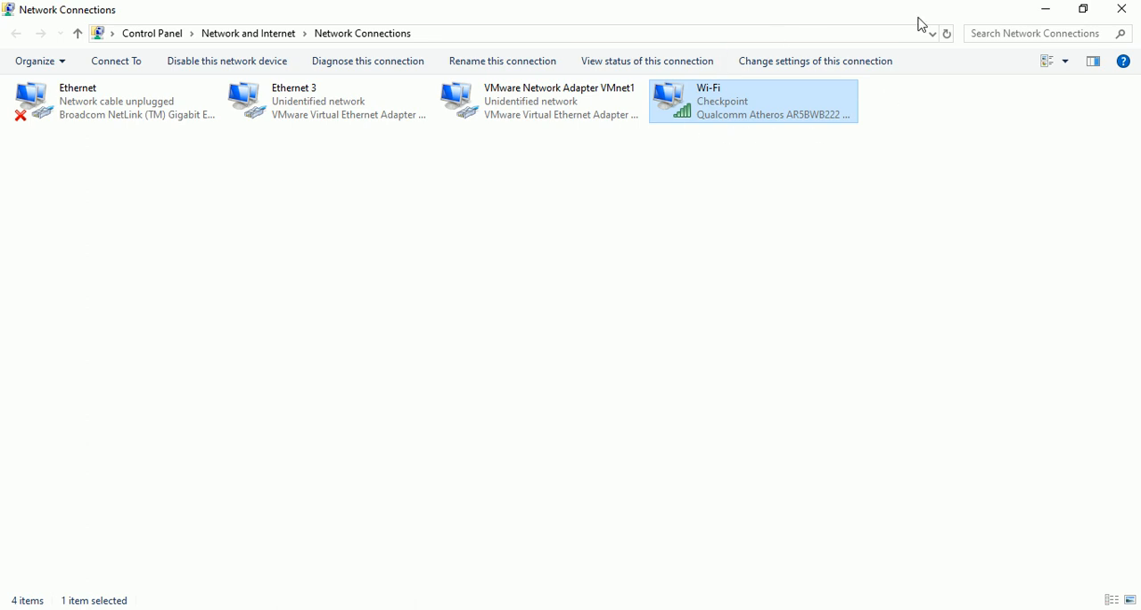
click(1044, 10)
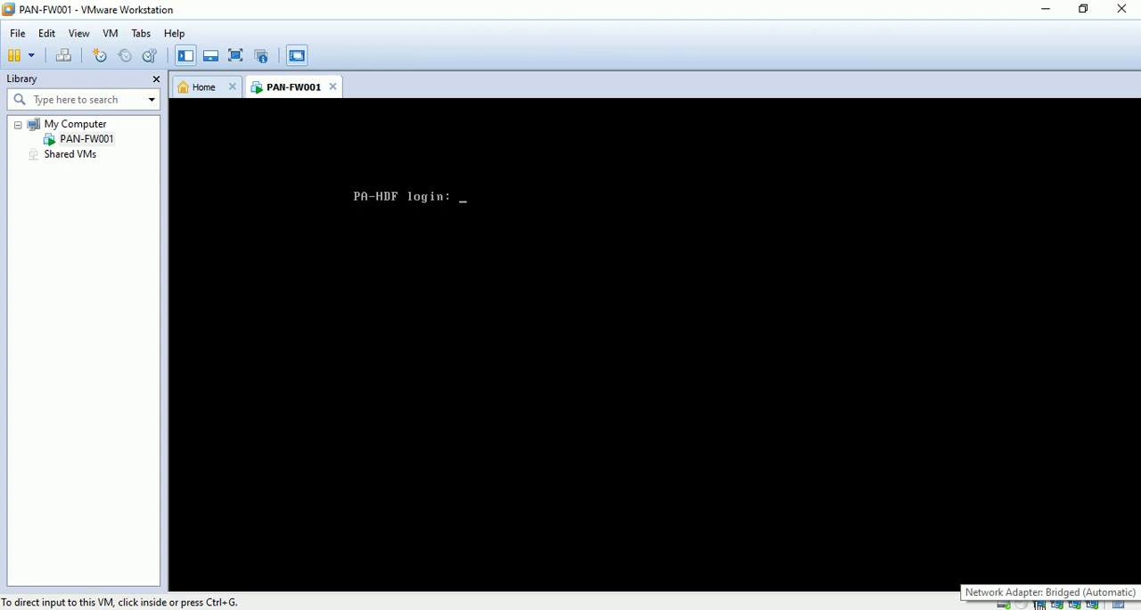
- Try twice to log in at the PAN-FW001 console as admin with the account password
click(583, 265)
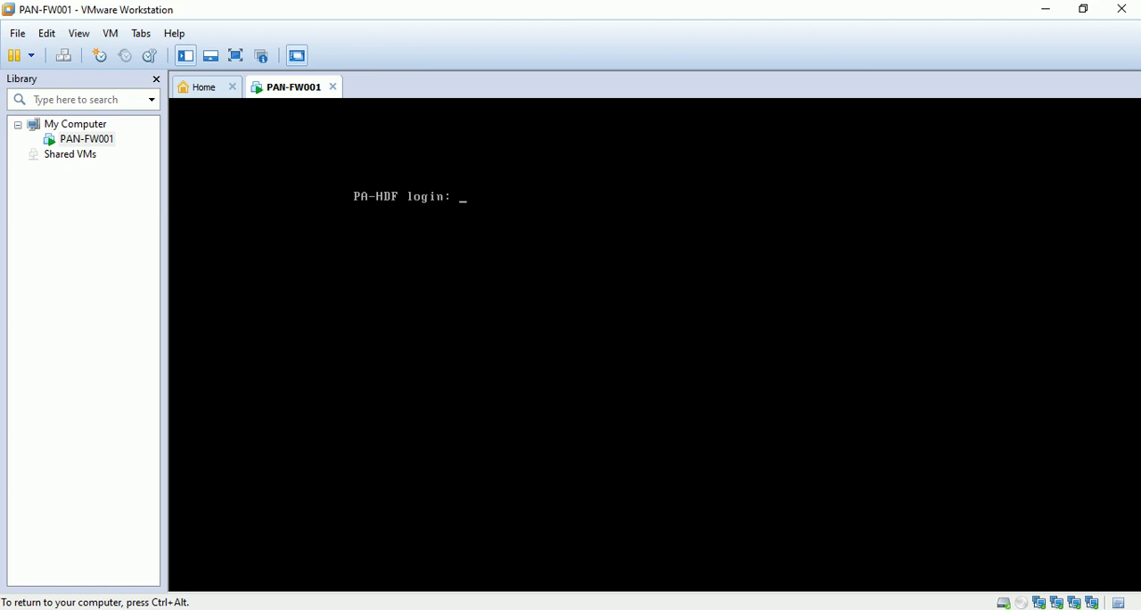
text(admin)
key(Return)
key(Return)
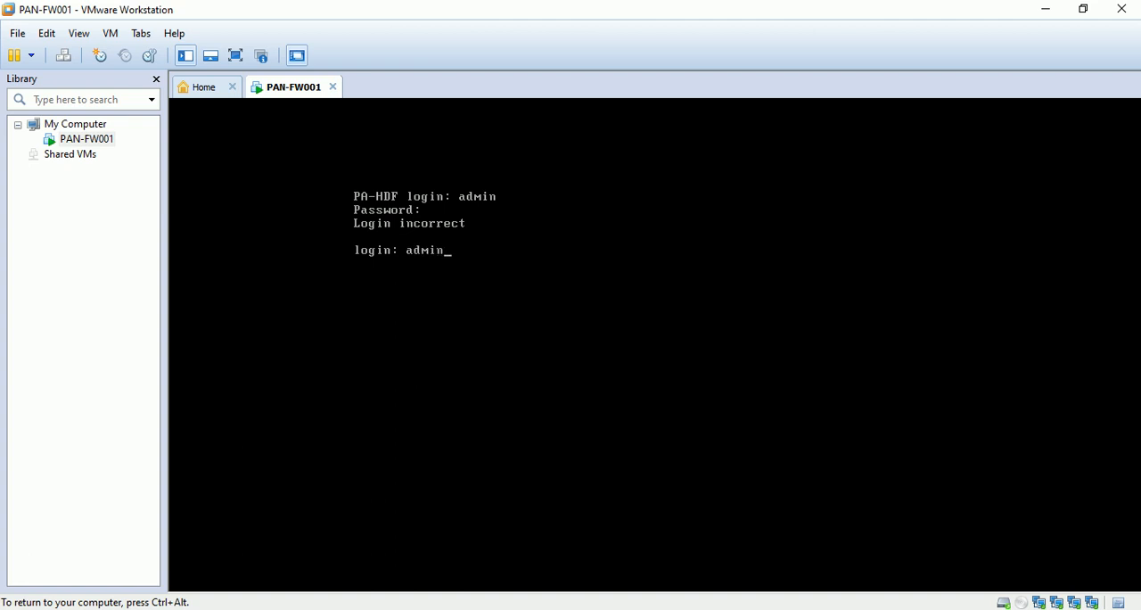
text(admin)
key(Return)
key(Return)
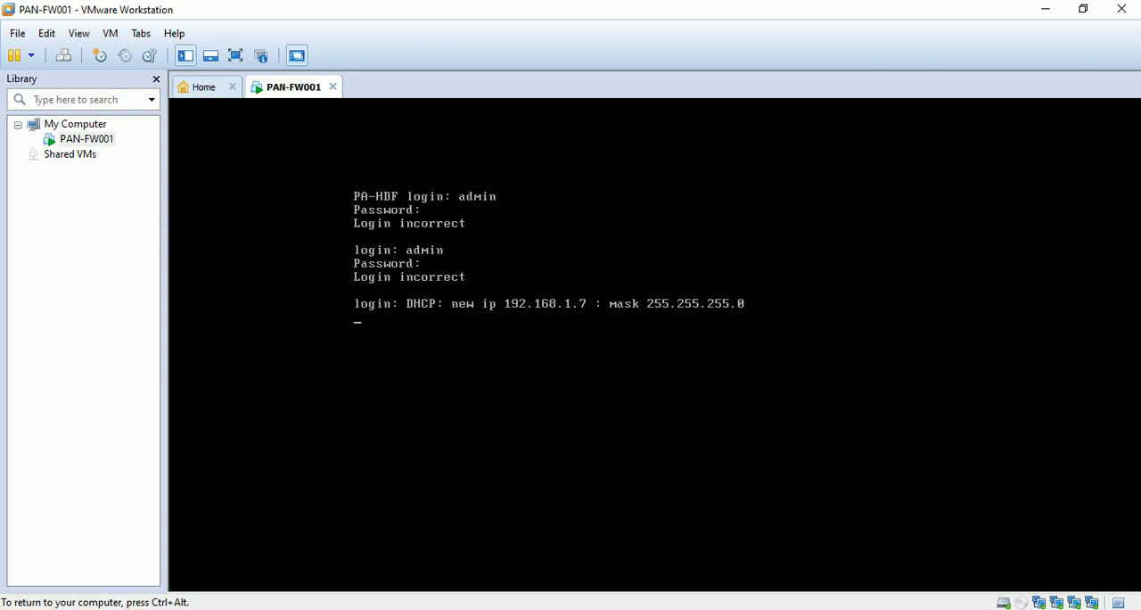
- Release the console, check the adapters in the Network Connections window, and return to VMware Workstation
key(ctrl+alt)
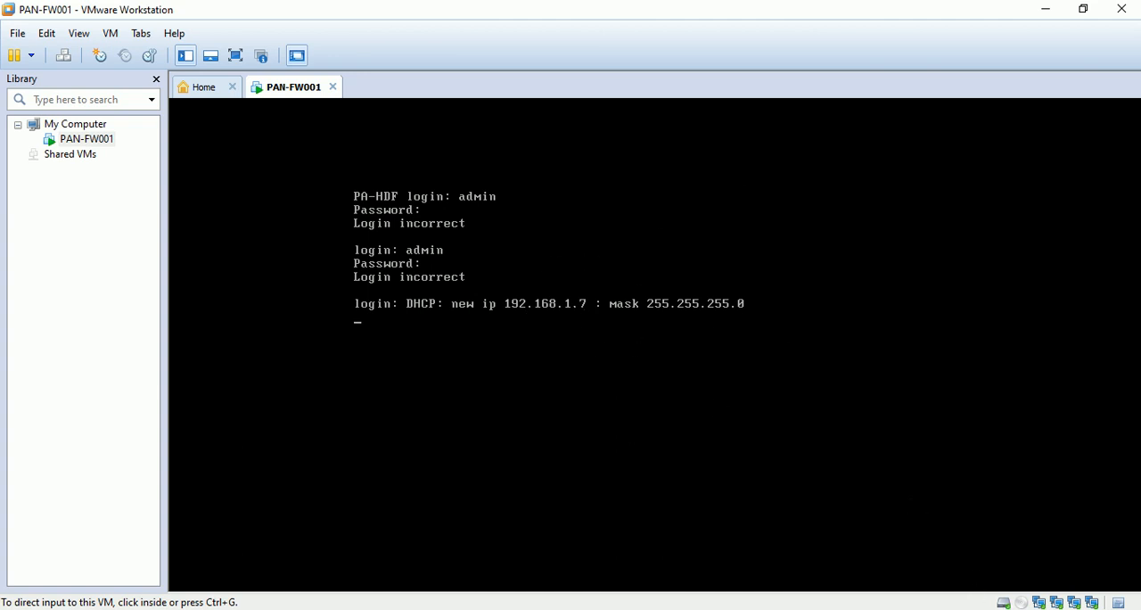
click(873, 580)
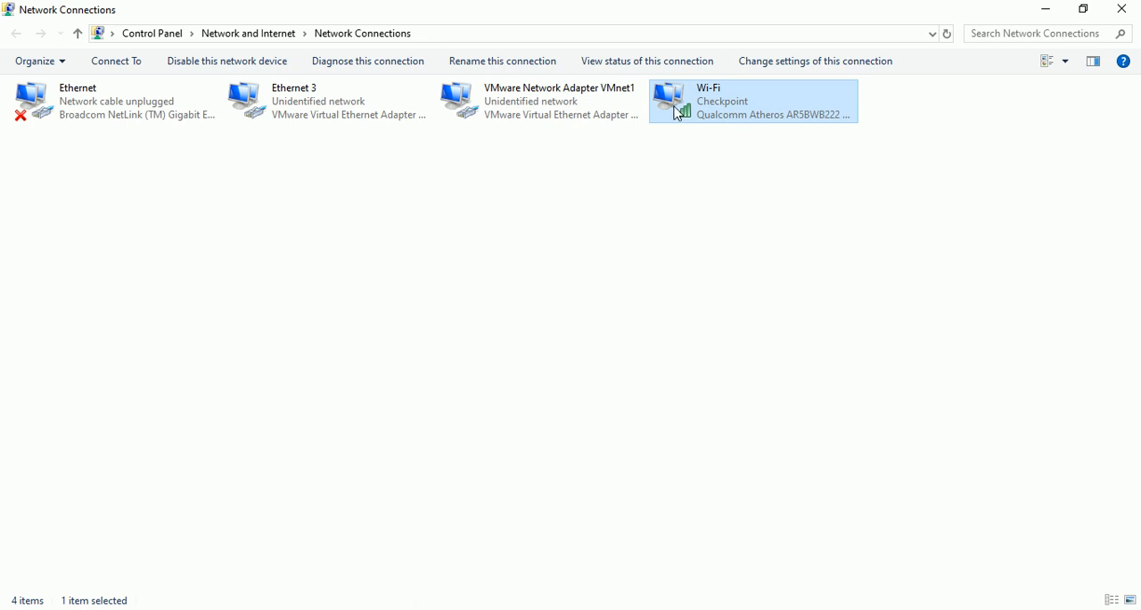
click(1045, 10)
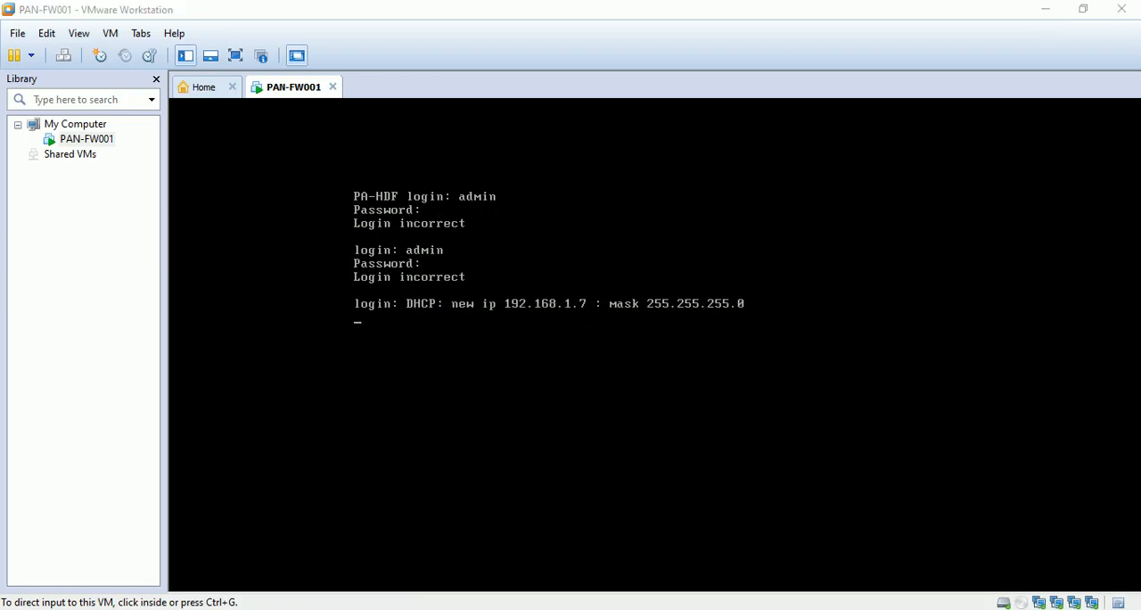
- Get a fresh login prompt at the PAN-FW001 console and log in as admin with the account password
click(581, 377)
key(Return)
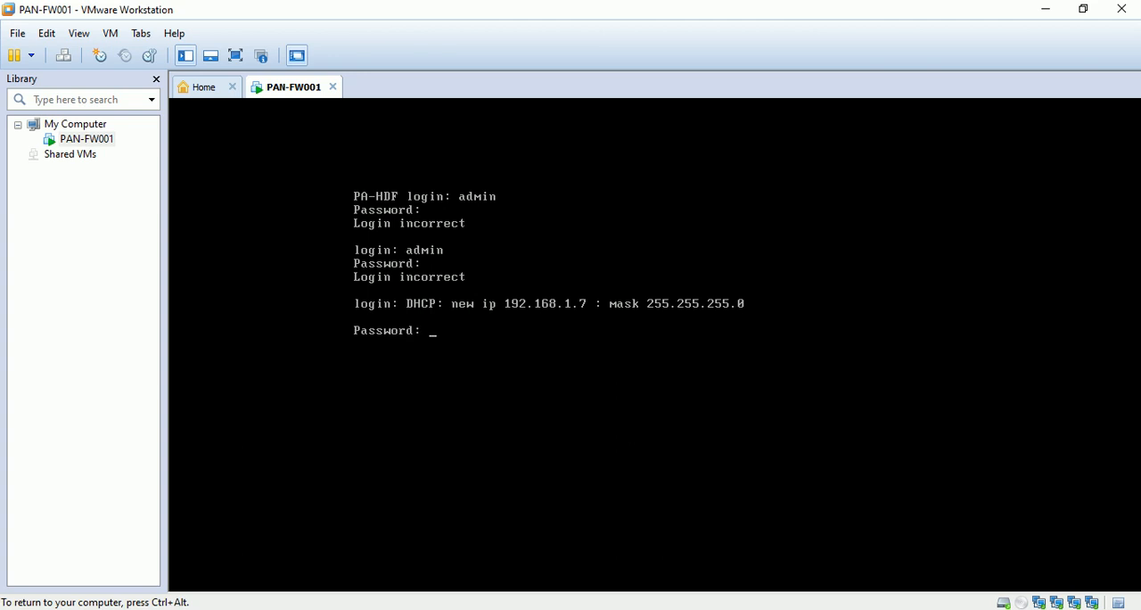
key(Return)
text(amidmin)
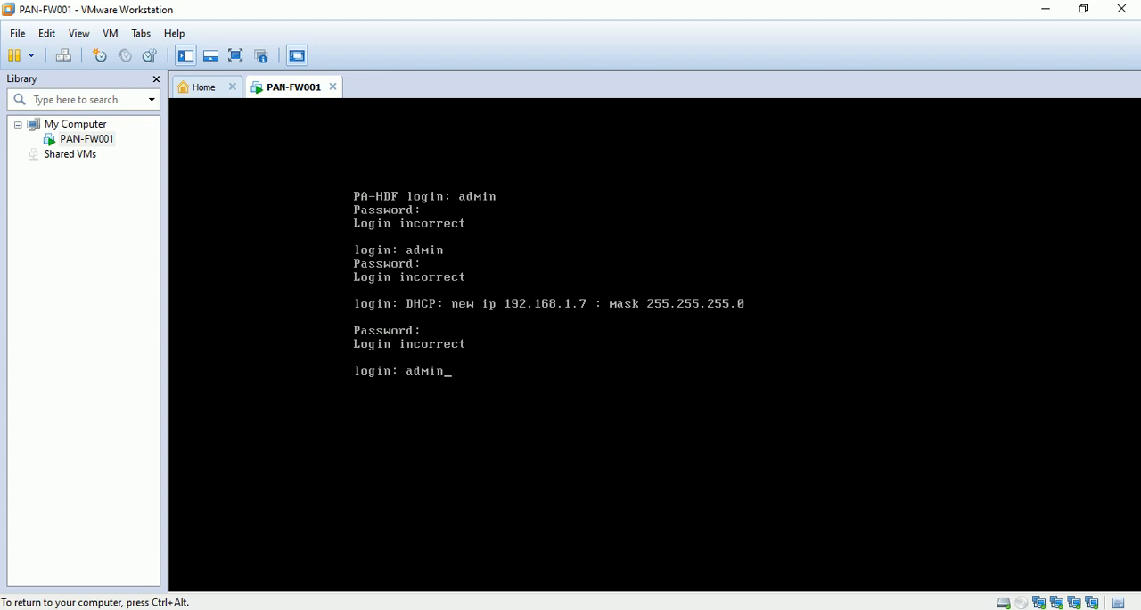
key(Return)
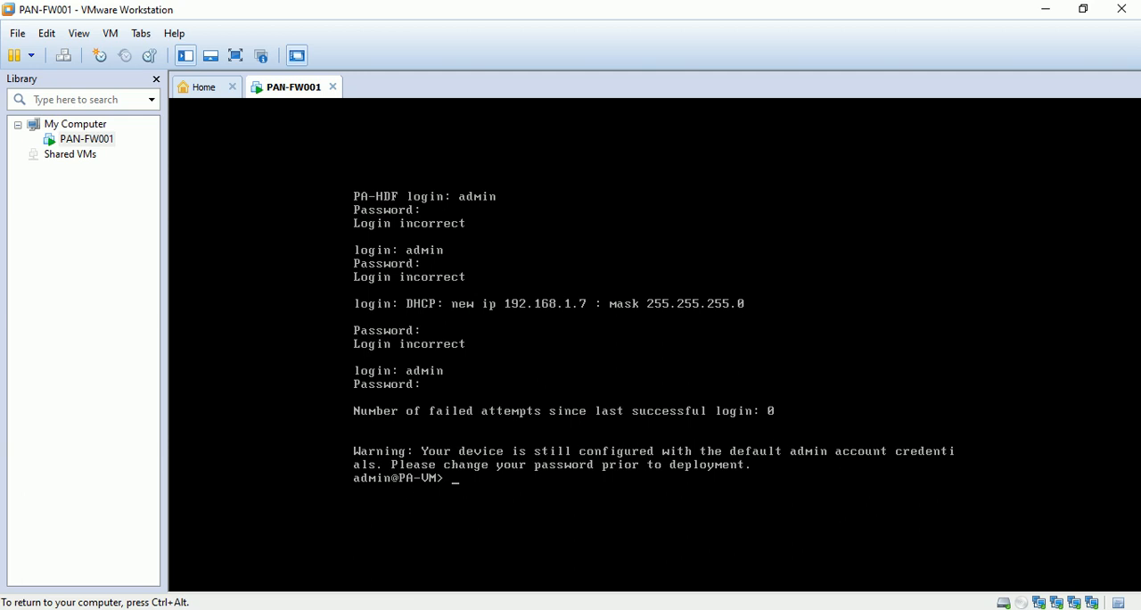
key(Return)
key(Return)
key(Return)
key(Return)
key(Return)
key(Return)
key(Return)
key(Return)
key(Return)
key(Return)
key(Return)
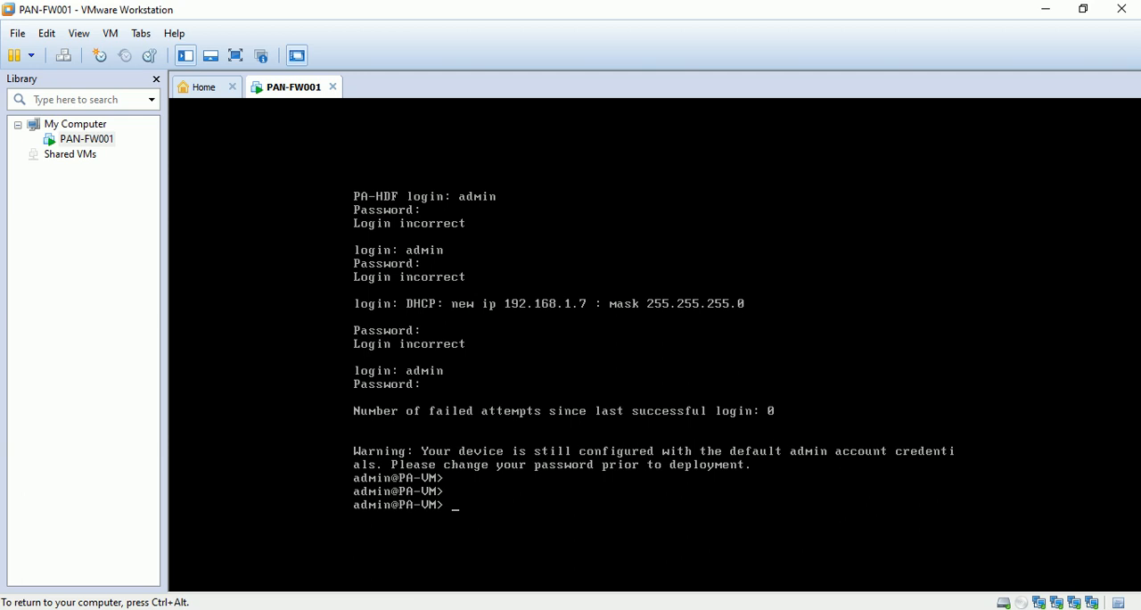
key(Return)
key(Return)
key(Return)
key(Return)
key(Return)
key(Return)
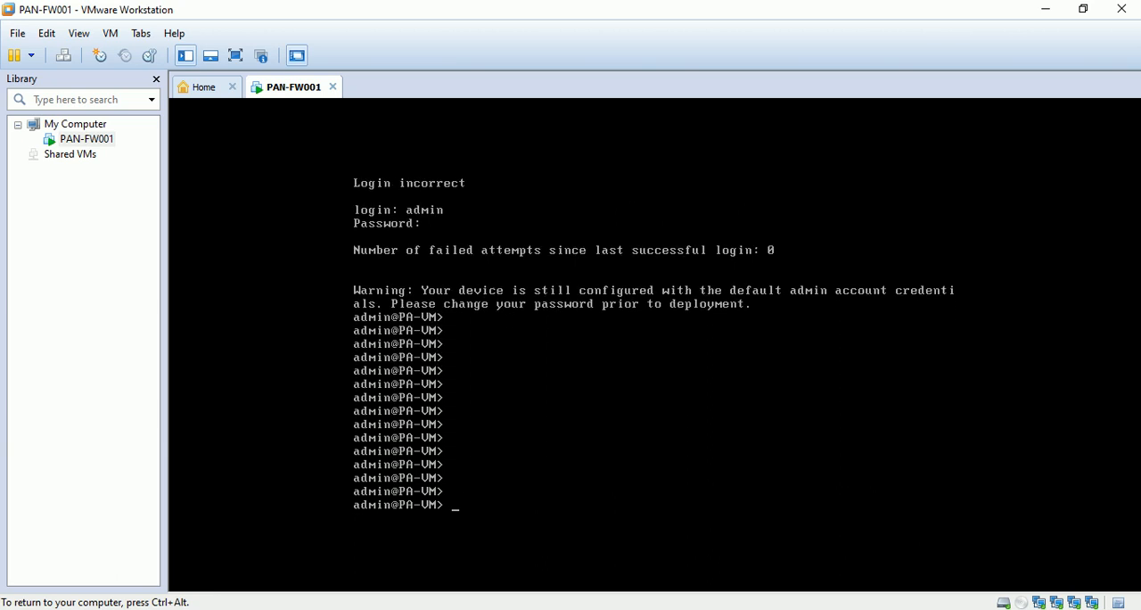
- Show the firewall's management interface details with the command "show interface management"
text(show)
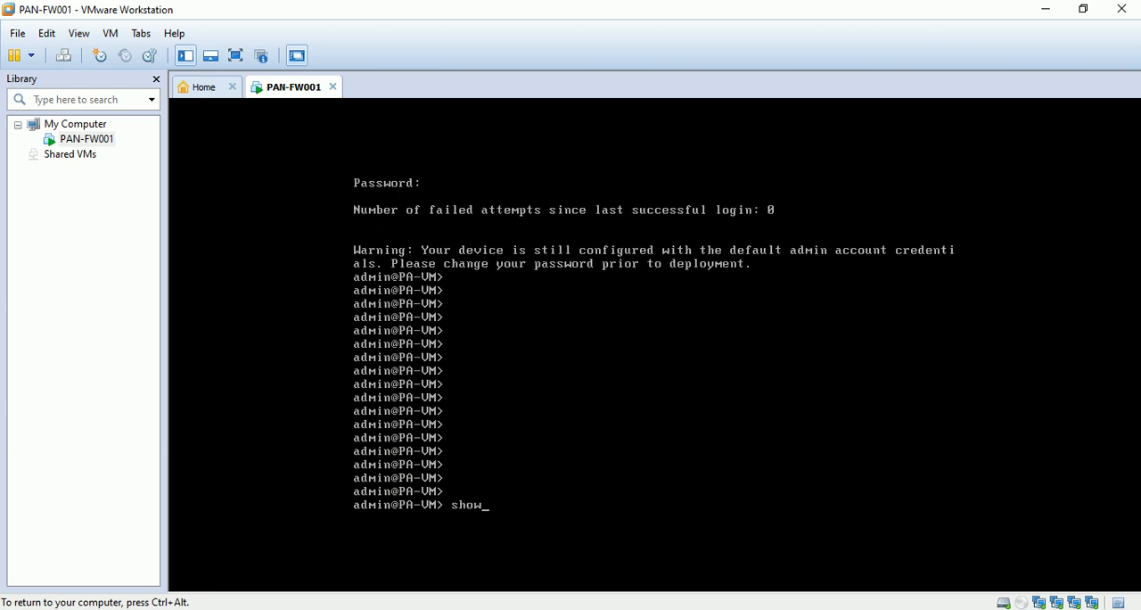
text( interface management)
key(Return)
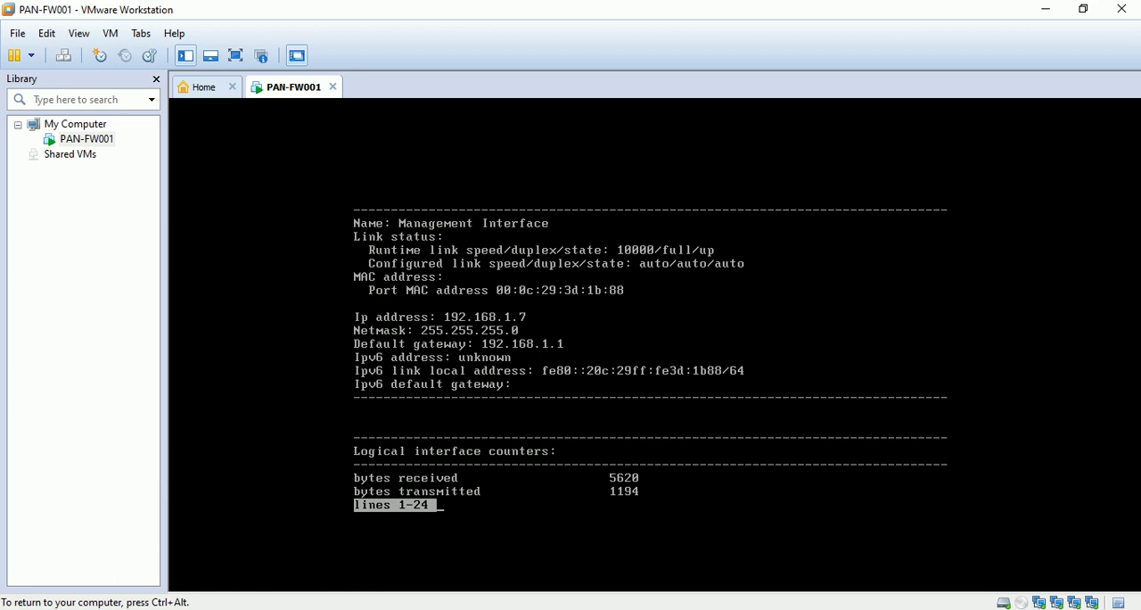
- Release the console, open the Windows Command Prompt, and ping the firewall's management address 192.168.1.7, stopping the ping early
key(ctrl+alt)
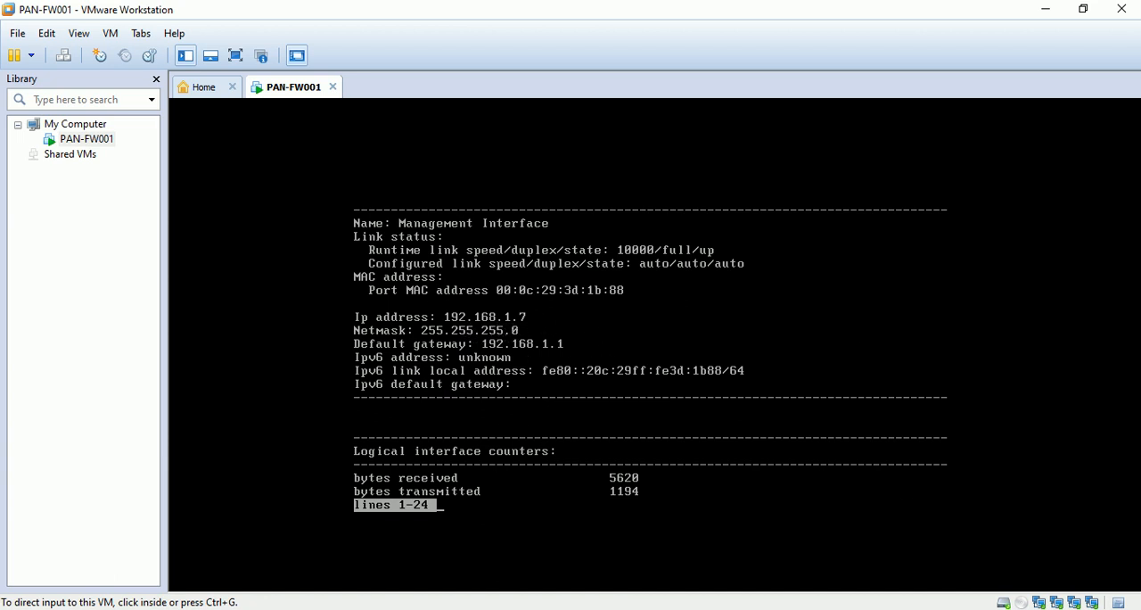
mouse_move(881, 608)
click(107, 609)
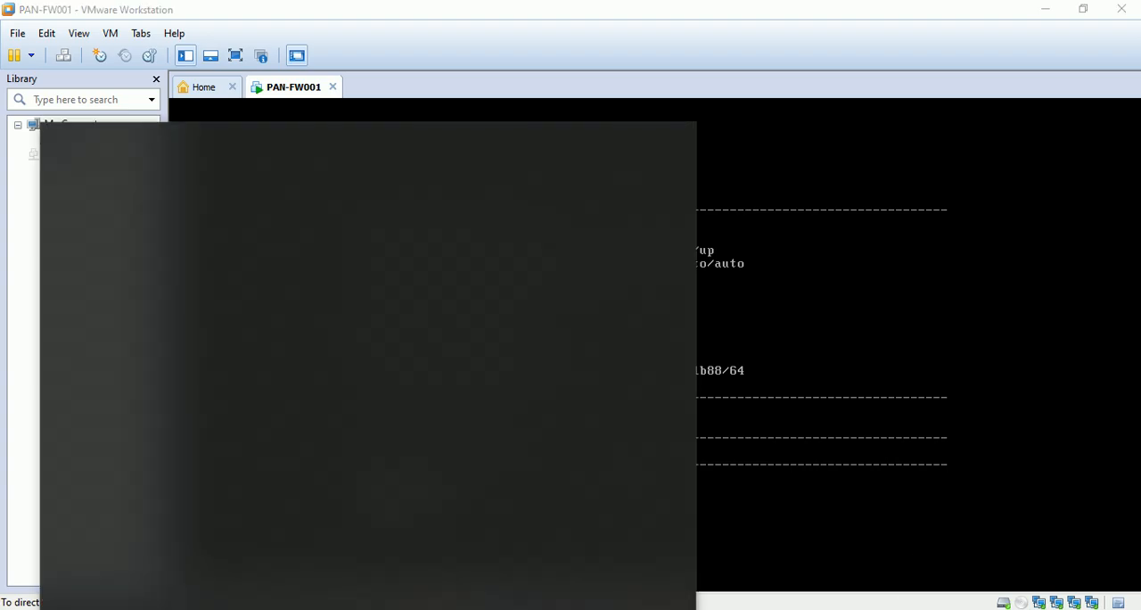
text(cmd)
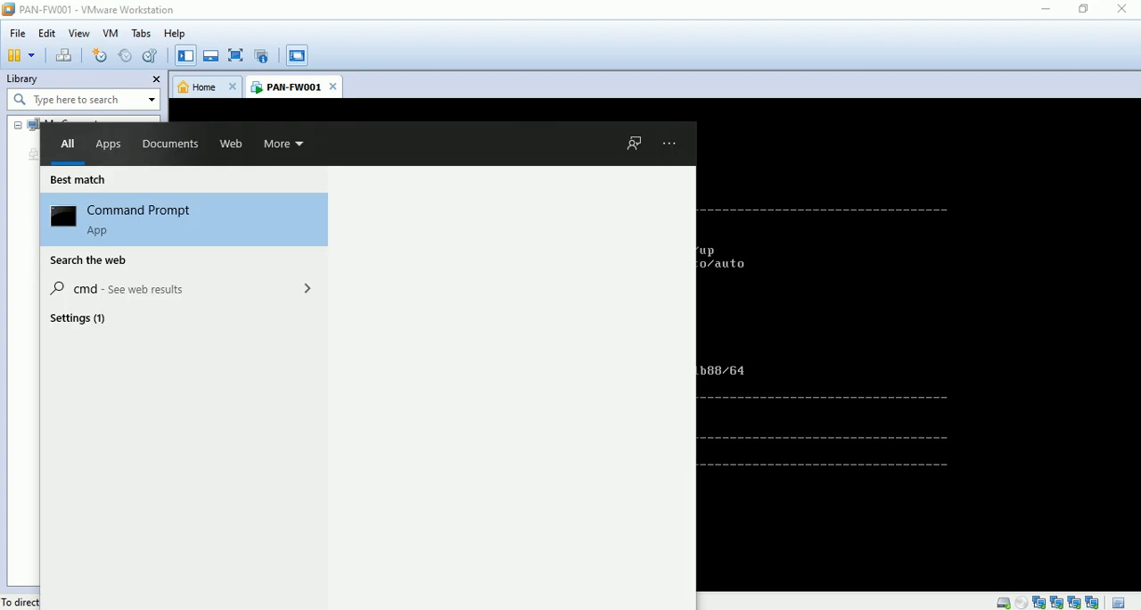
key(Return)
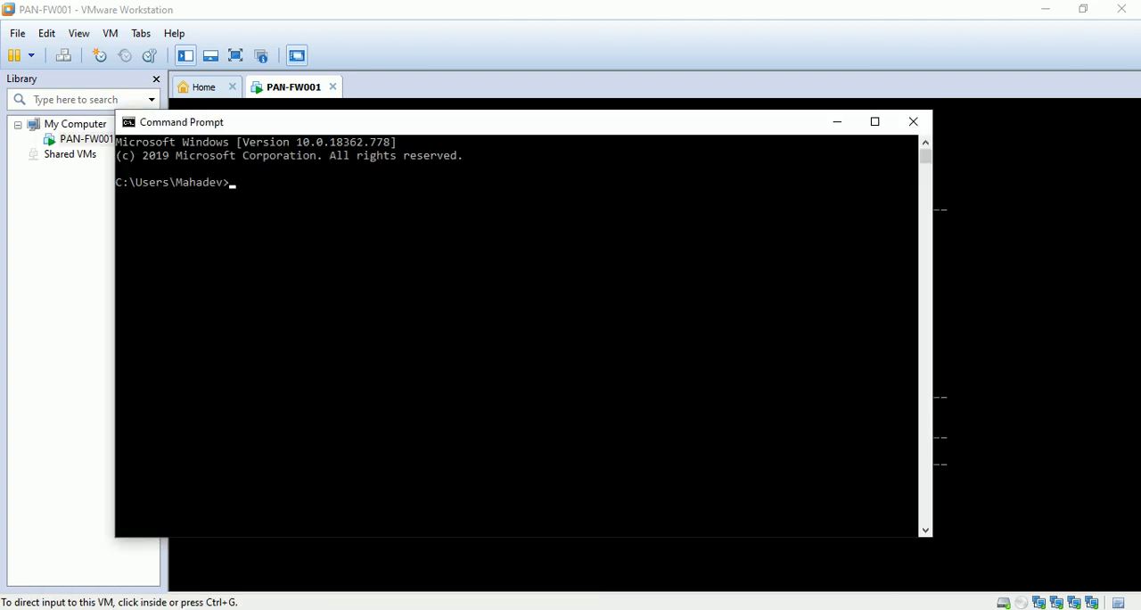
text(ping 192.168.1.7)
key(Return)
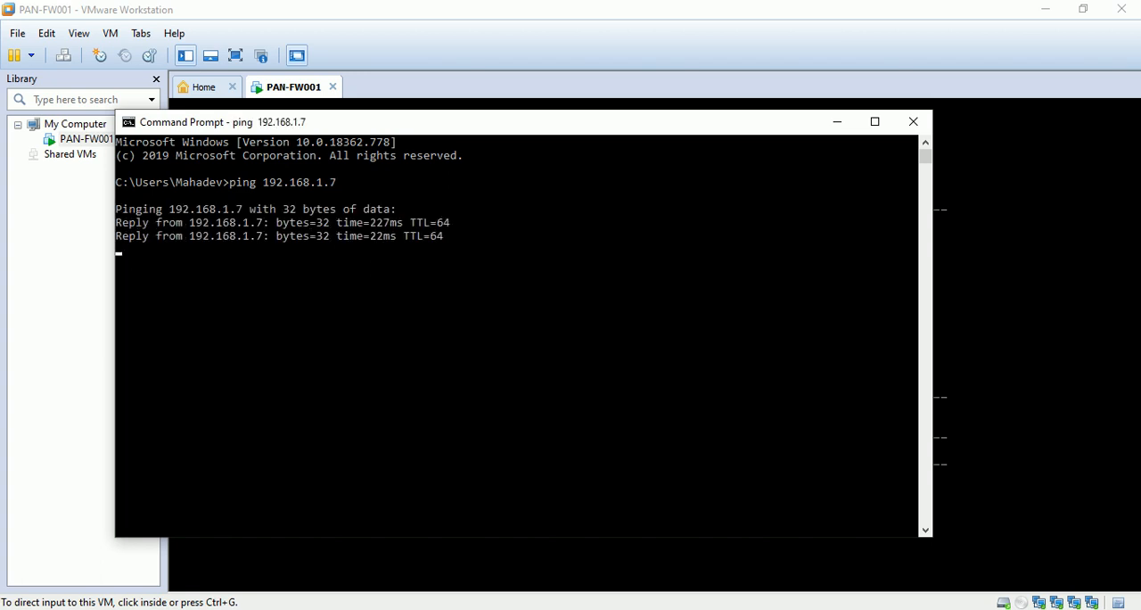
key(ctrl+c)
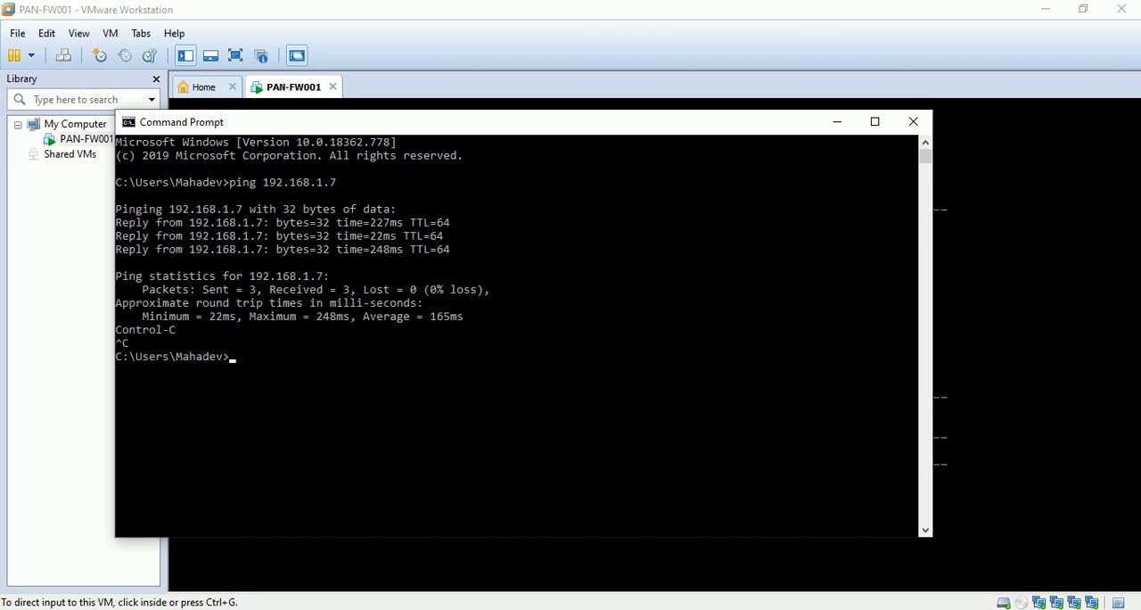
double_click(672, 7)
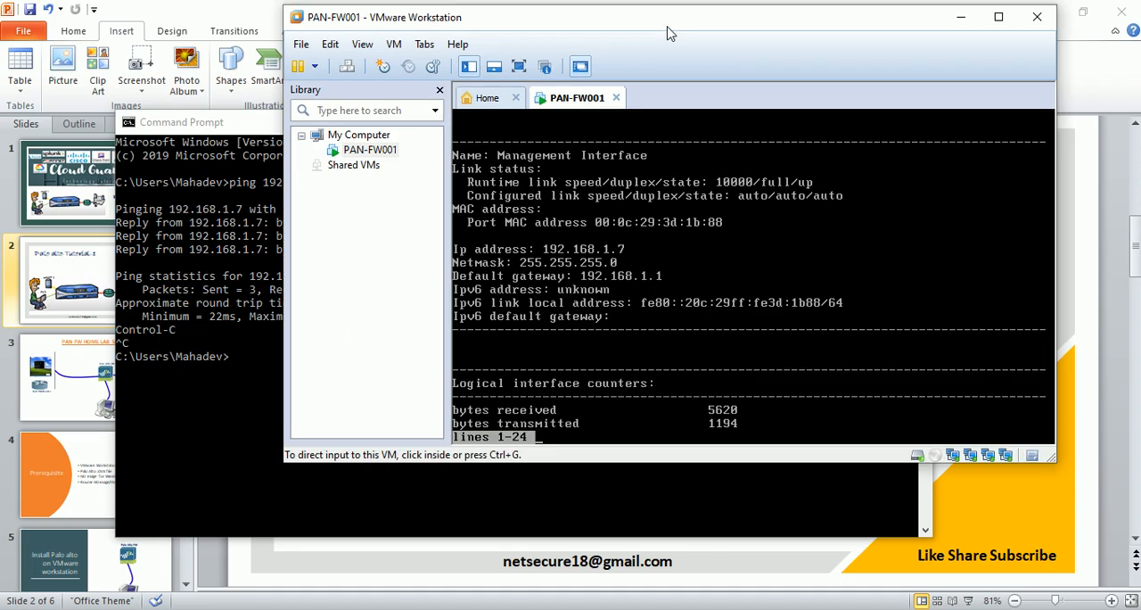
click(993, 16)
click(722, 609)
click(625, 14)
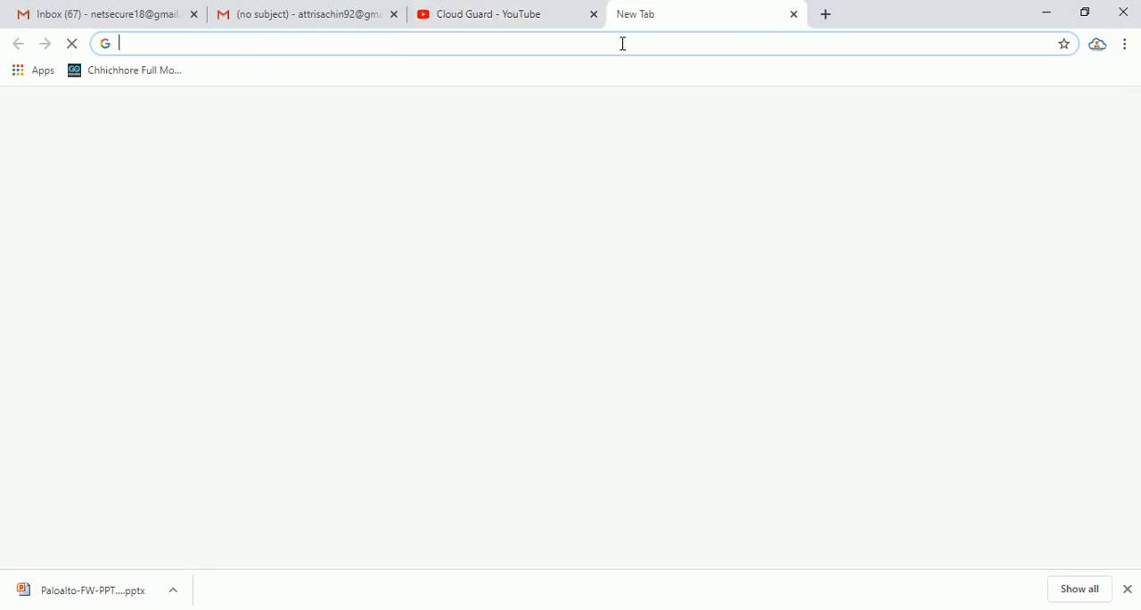
text(http)
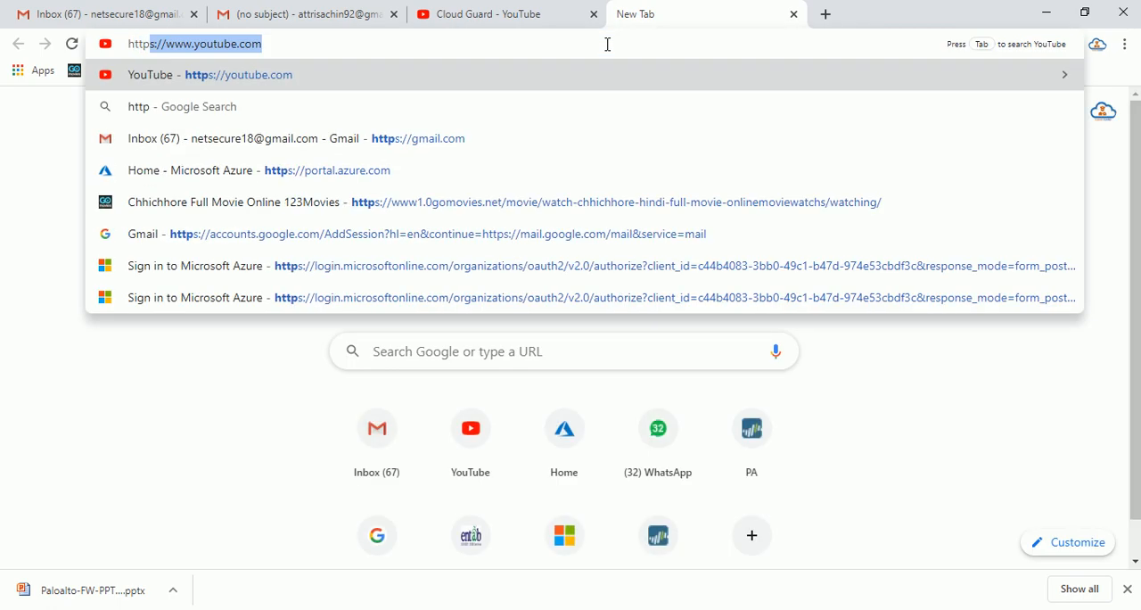
text(s://192.)
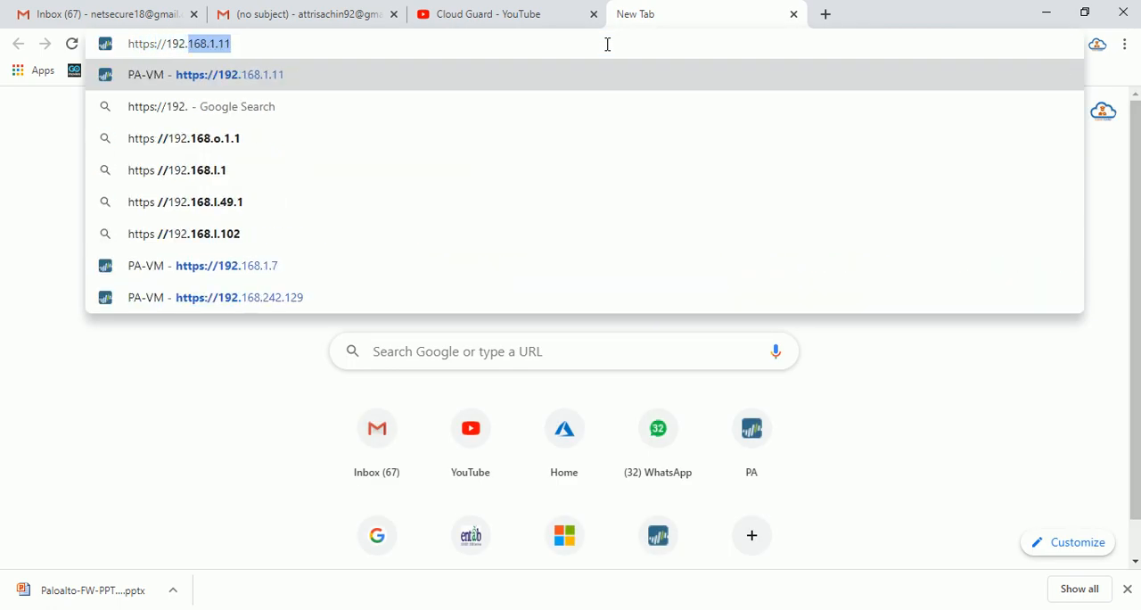
key(BackSpace)
text(16)
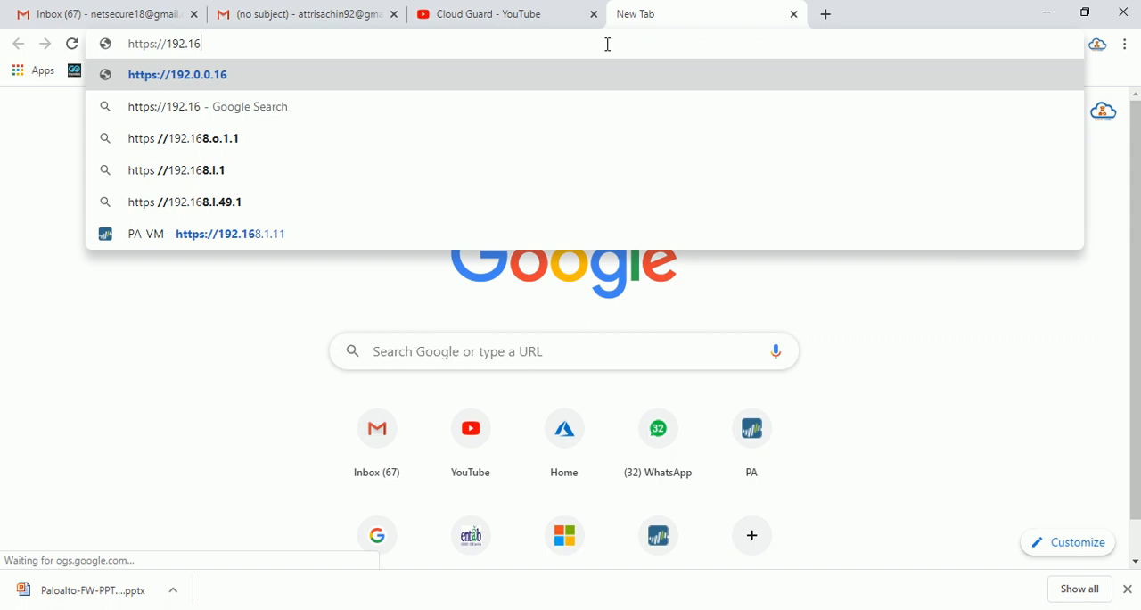
text(8.1.7)
key(Return)
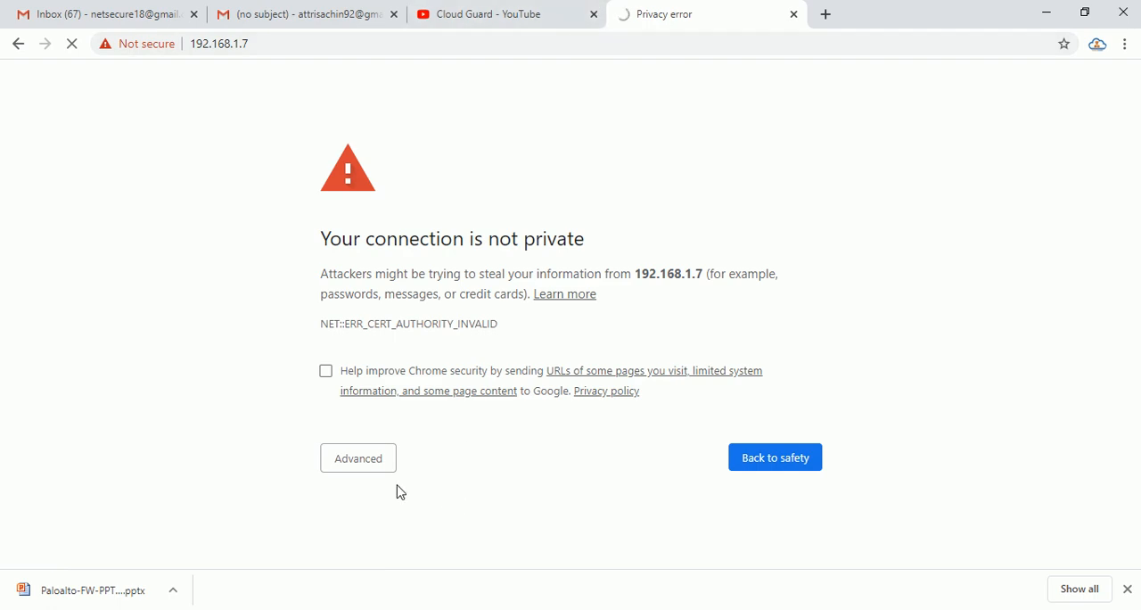
- Bypass the certificate warning and proceed to the unsafe site at 192.168.1.7
click(355, 460)
scroll(504, 433, down, 1)
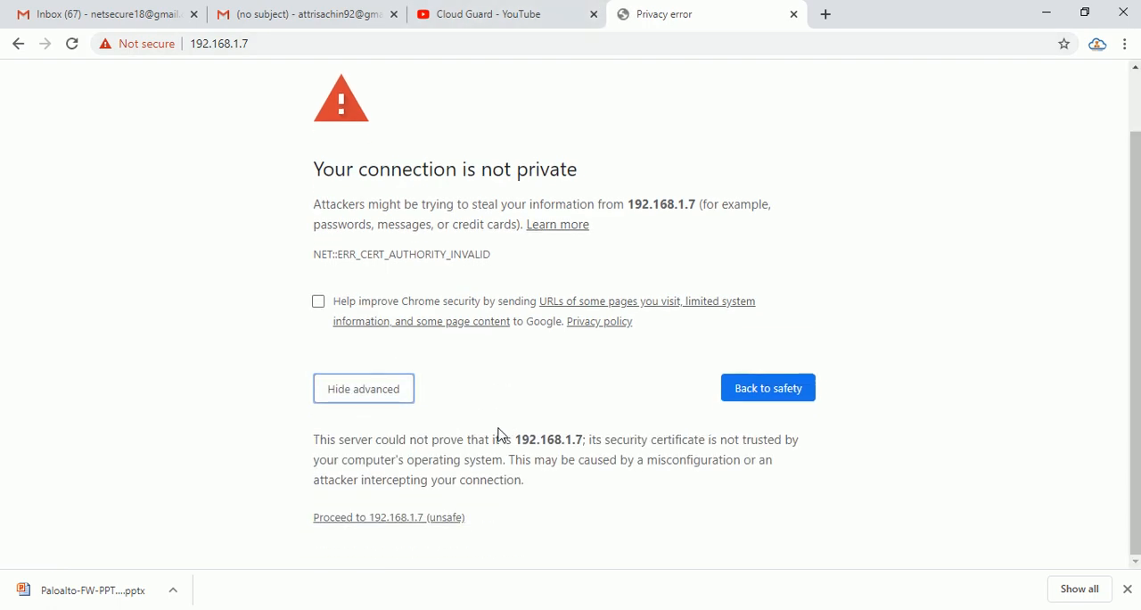
click(412, 518)
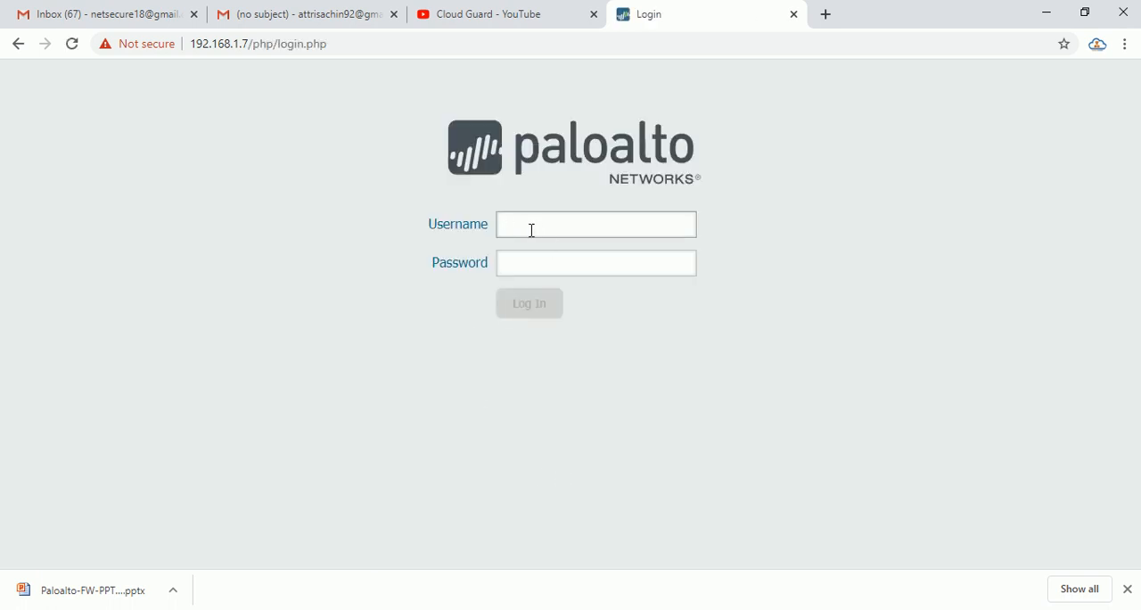
- Log in to the Palo Alto web interface as admin with the account password
text(admin)
key(Tab)
text(adm)
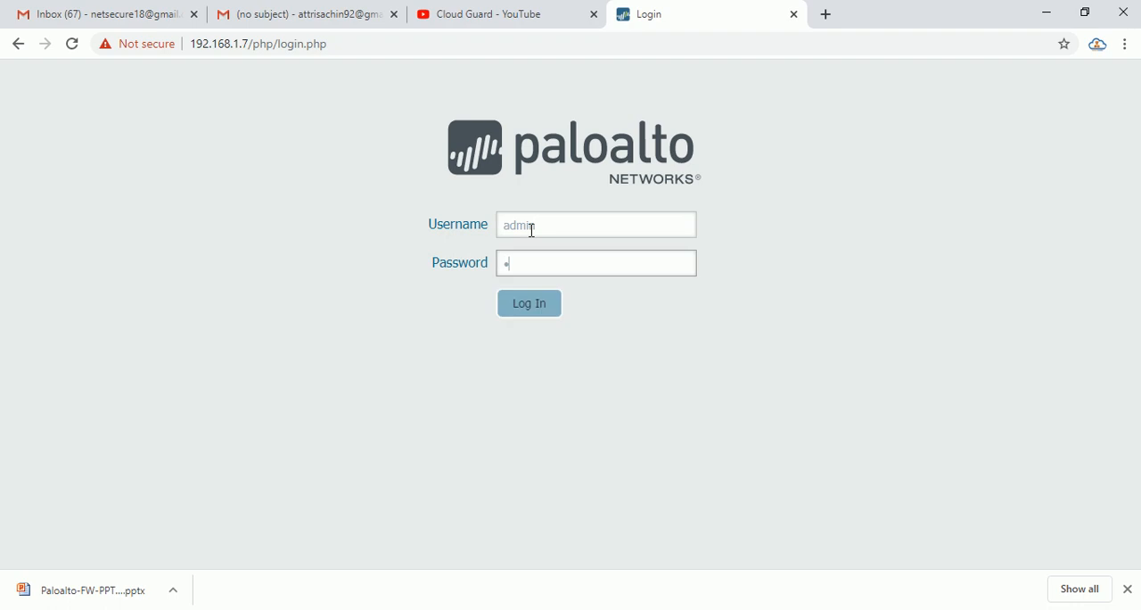
key(Return)
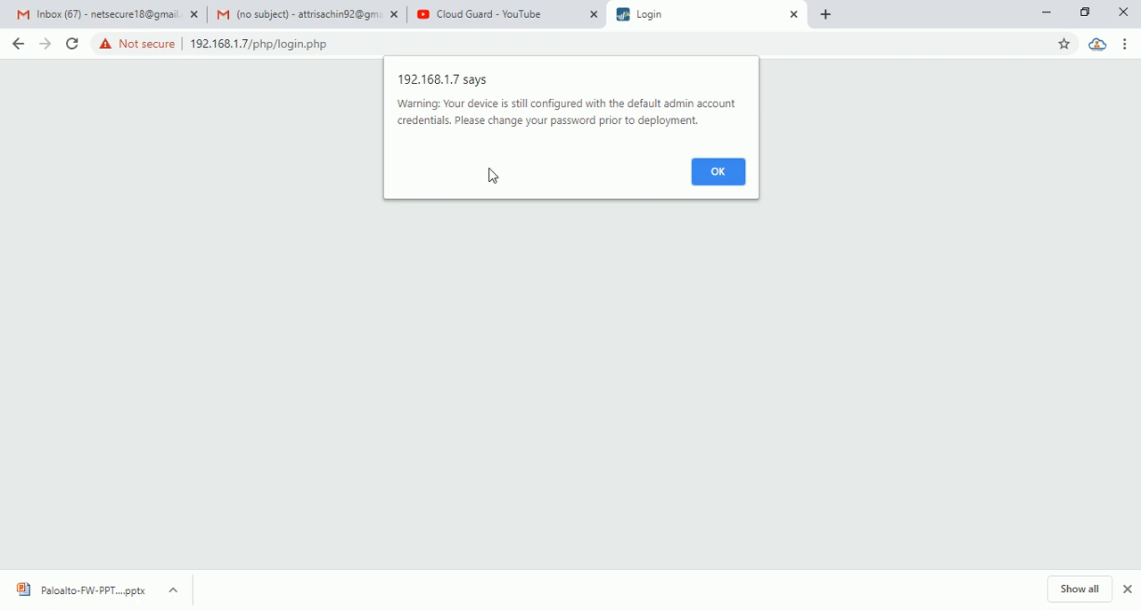
- Dismiss the default-credentials warning and the Welcome notice, and open the firewall's Ethernet interfaces list
click(713, 172)
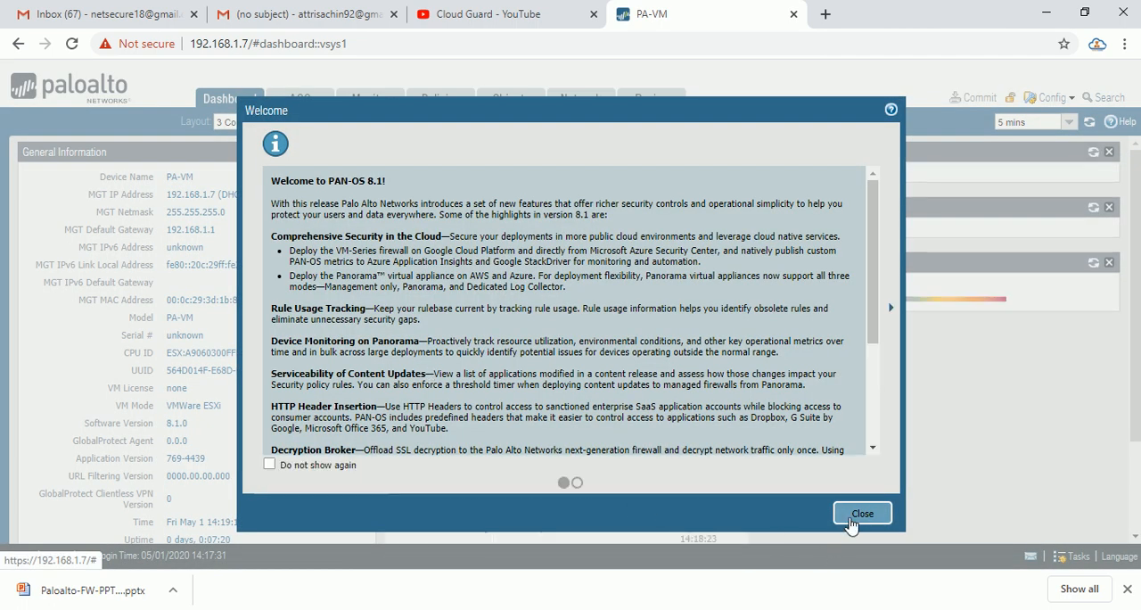
click(861, 514)
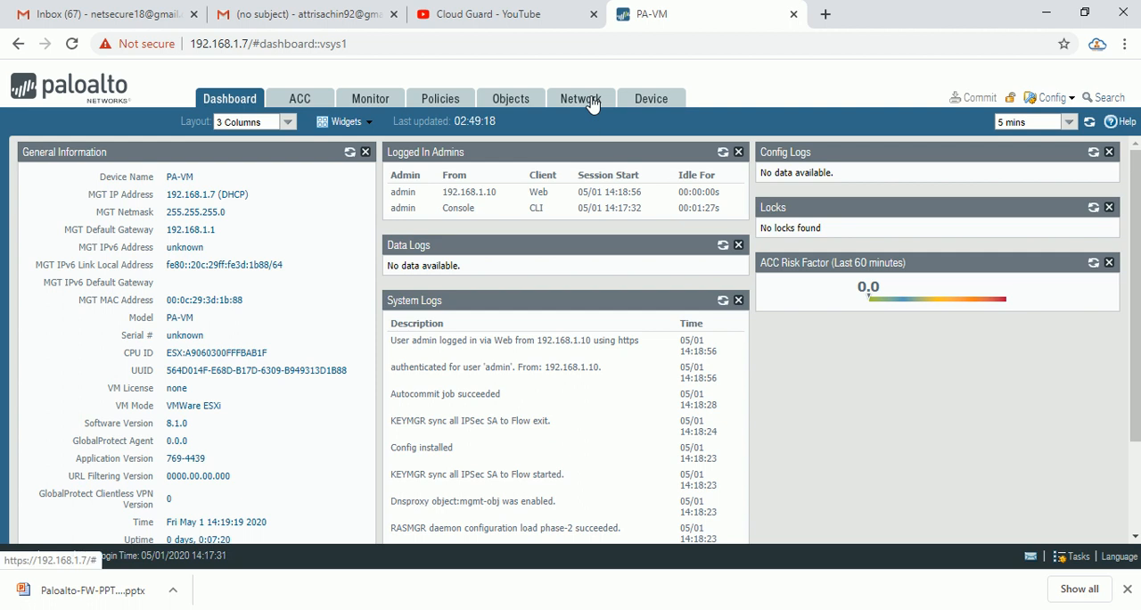
click(588, 100)
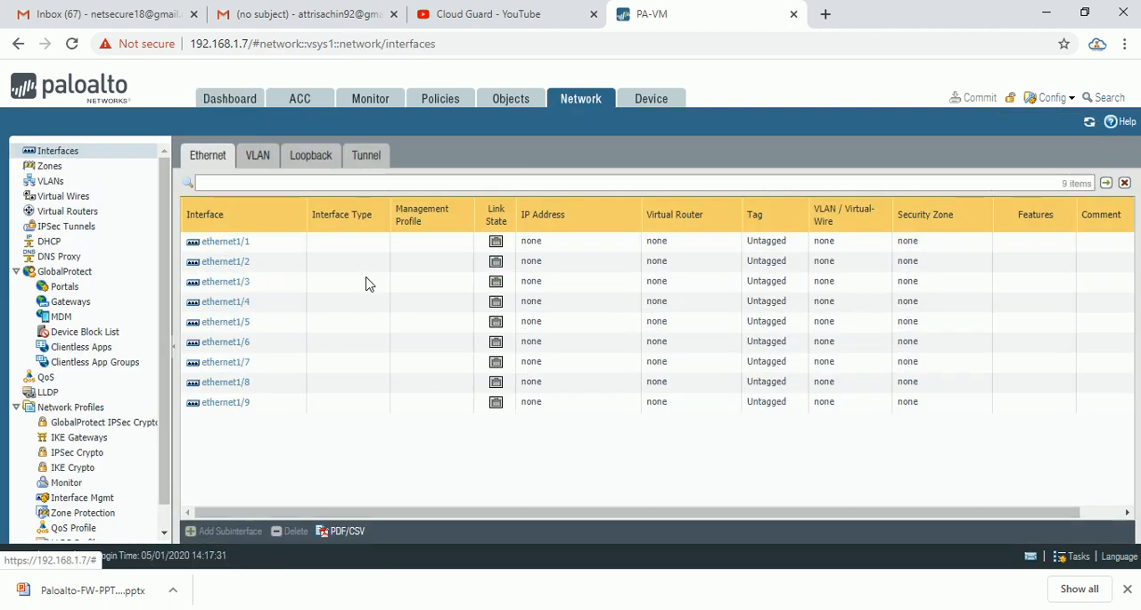
- Shrink the Chrome window, switch to VMware Workstation and open the first network adapter's settings for PAN-FW001
drag(915, 8, 1051, 45)
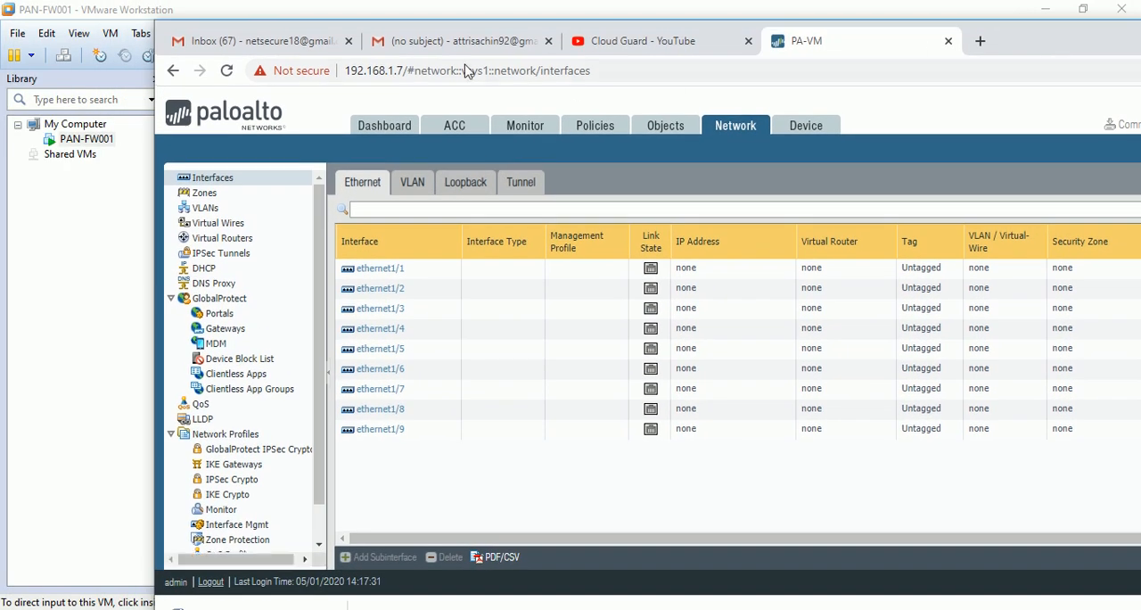
click(198, 12)
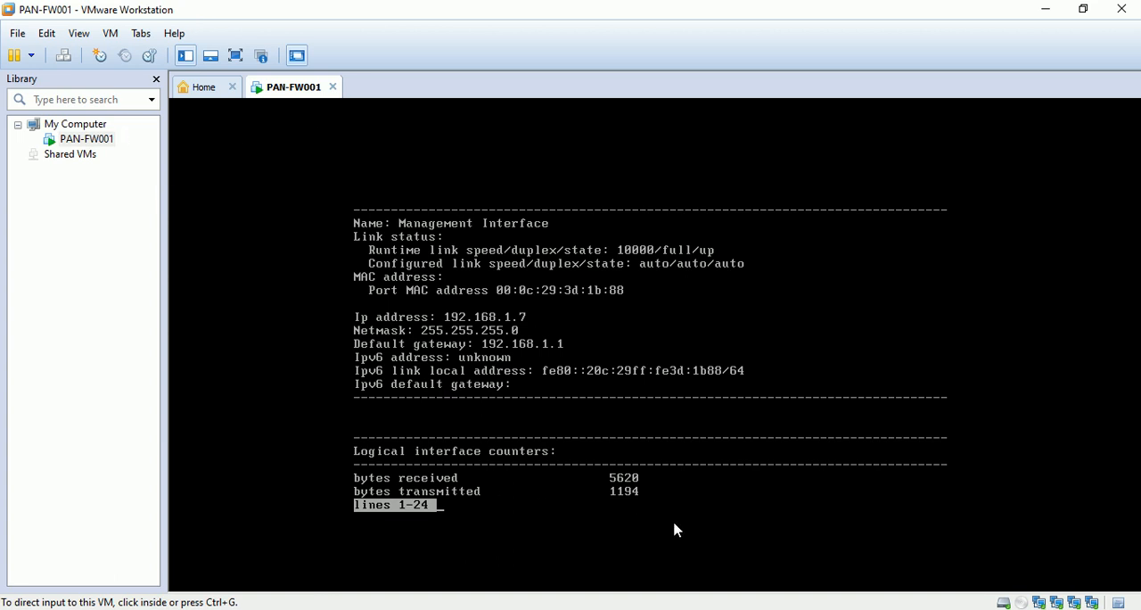
double_click(1045, 603)
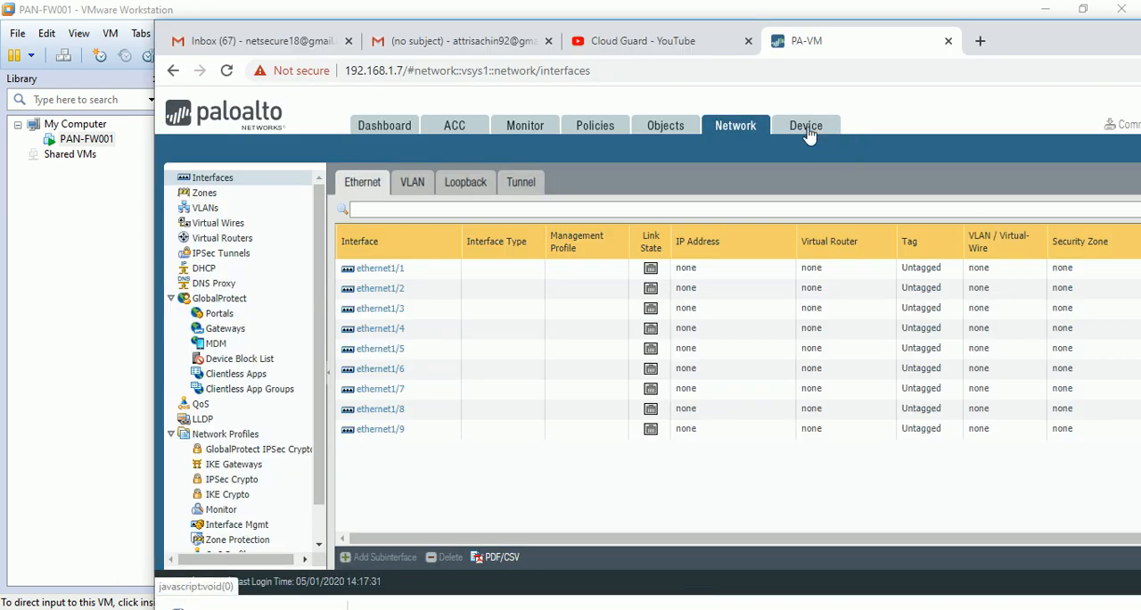
- In Chrome, open the Management interface's settings from the firewall's device setup
click(808, 132)
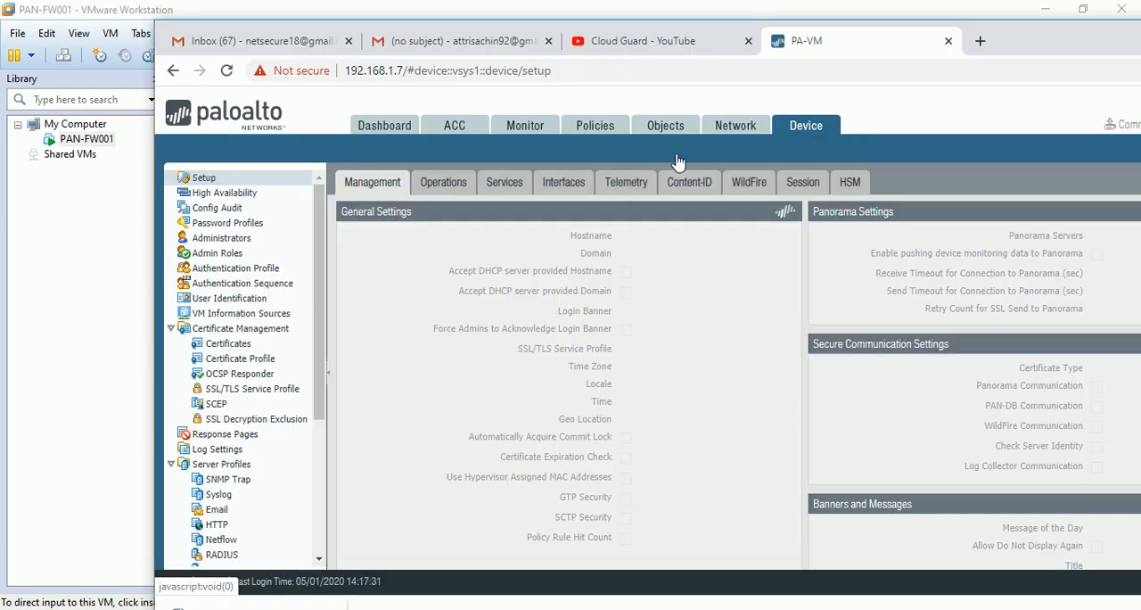
click(560, 183)
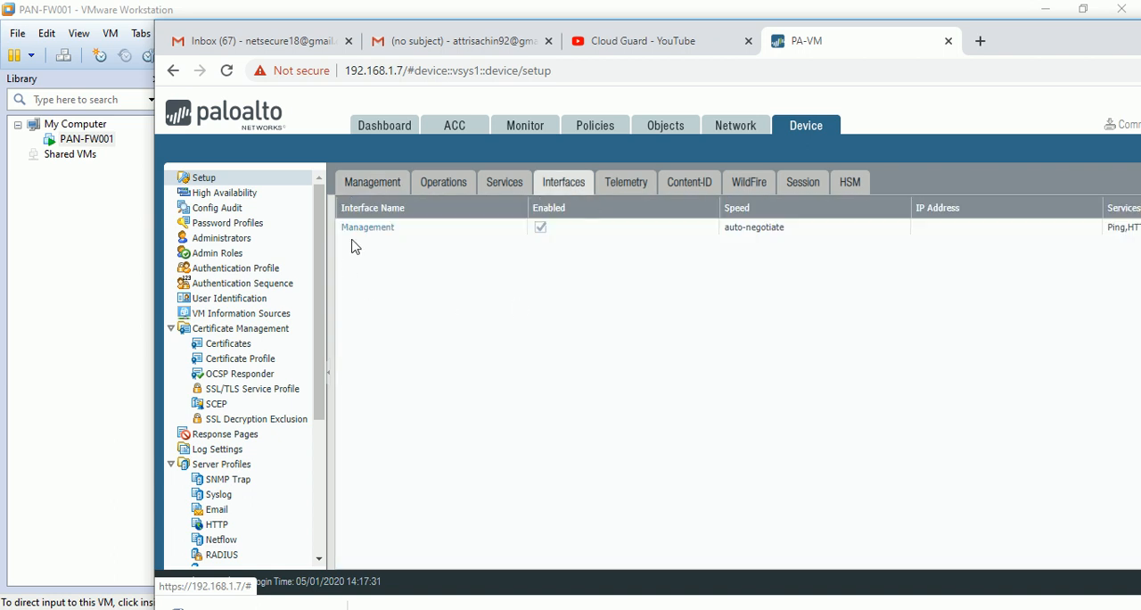
click(368, 229)
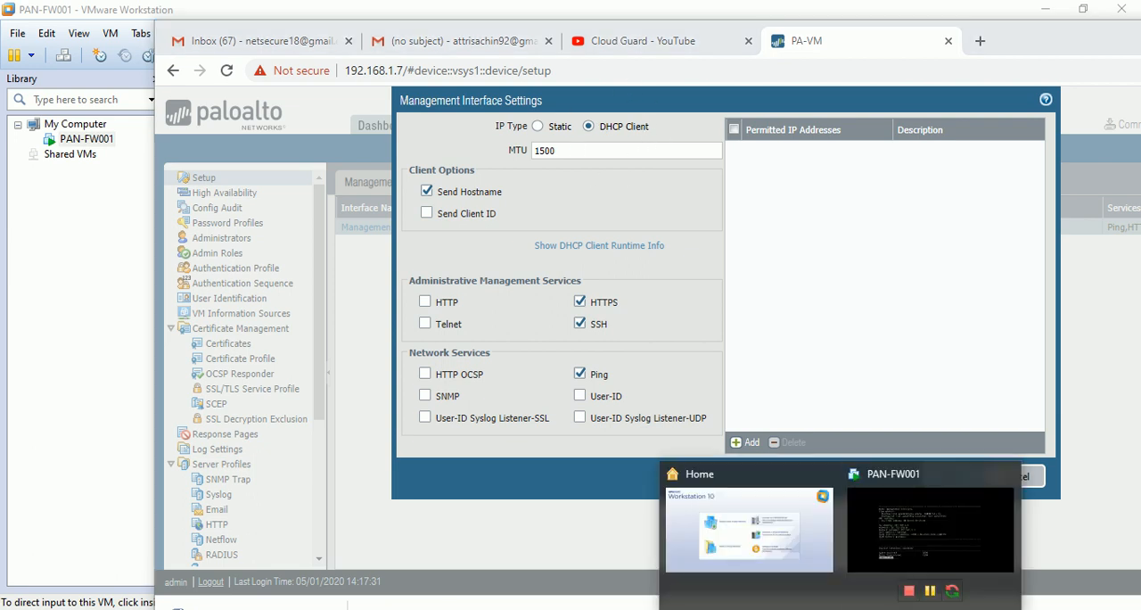
- Check PAN-FW001's network adapter settings in VMware Workstation, and return to Chrome to close the Management interface settings without saving
click(927, 531)
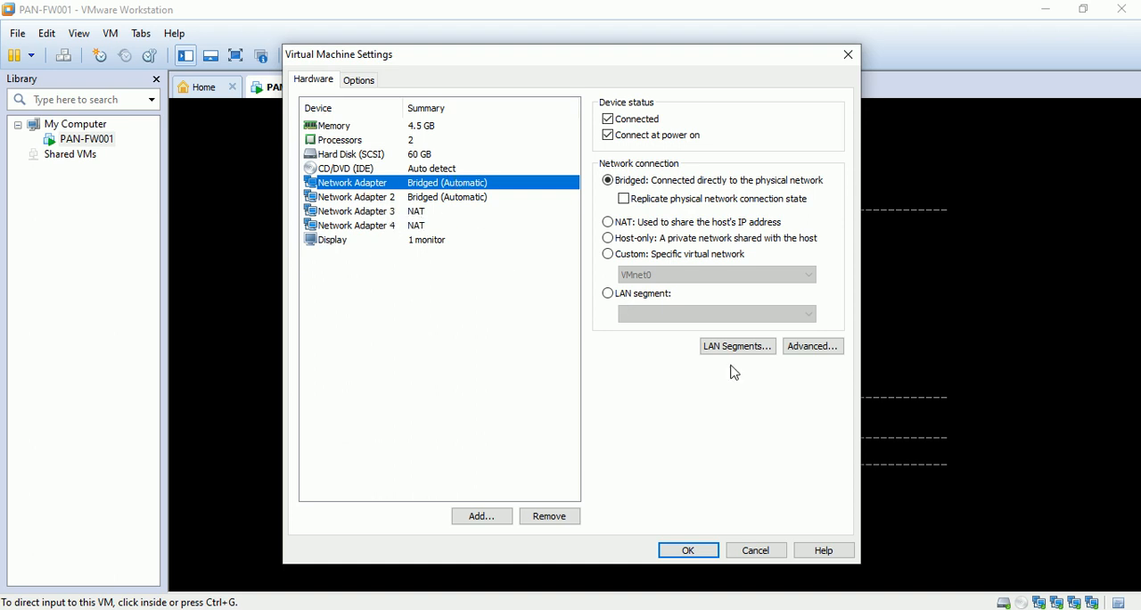
mouse_move(841, 608)
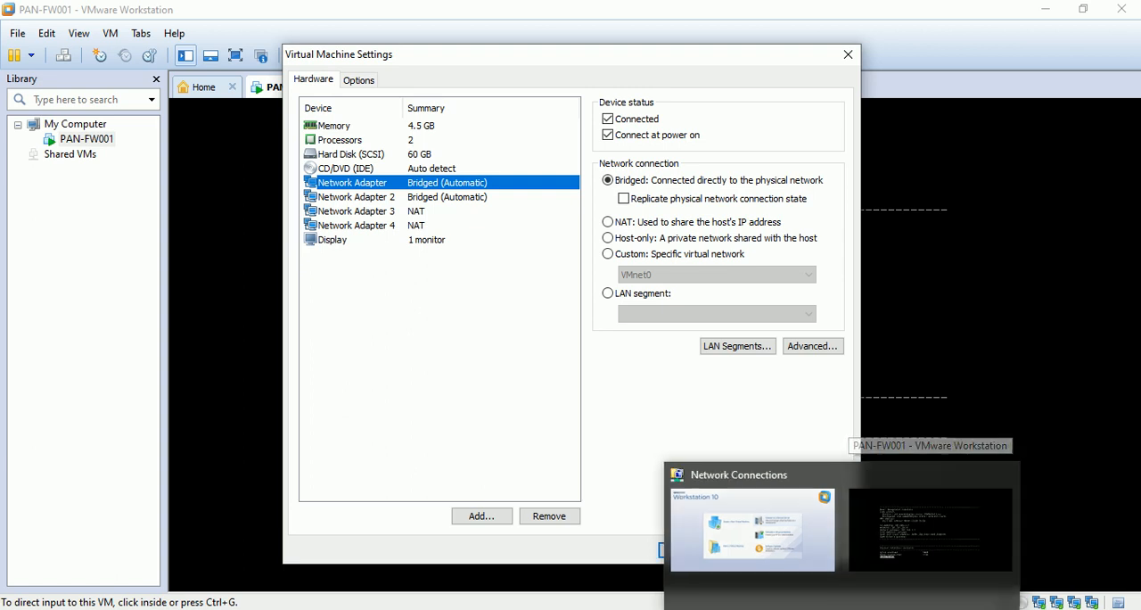
click(733, 608)
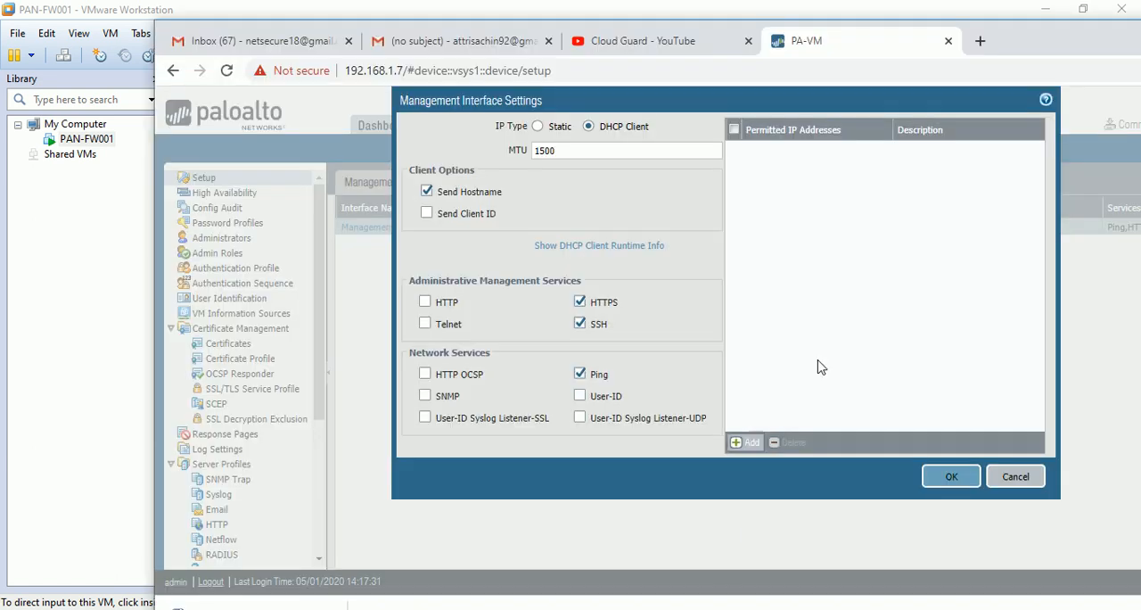
click(1015, 478)
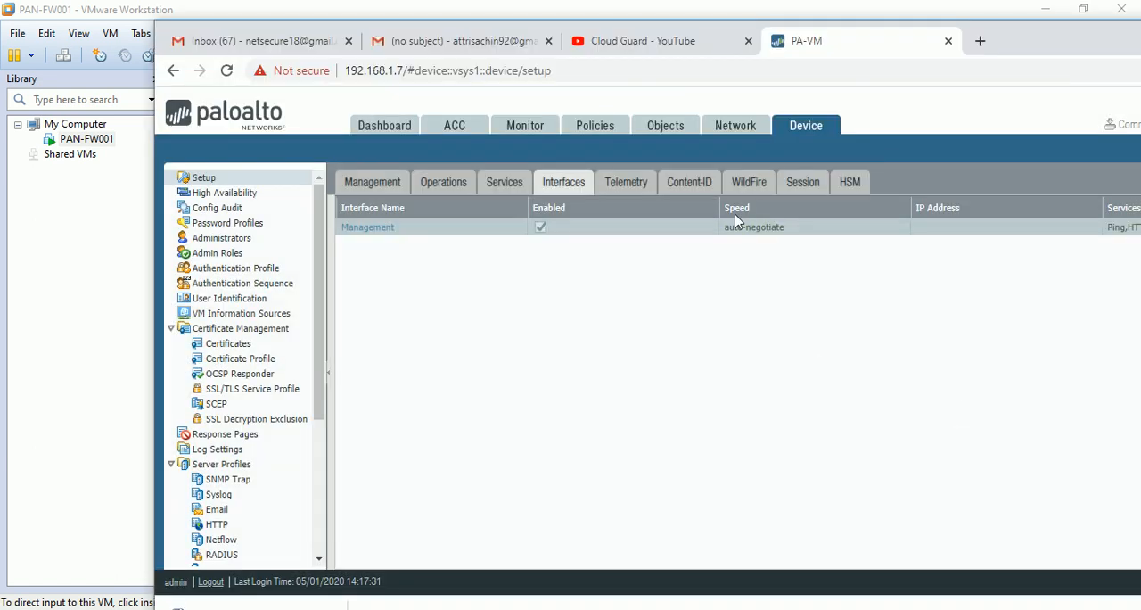
- Open the firewall's Ethernet interfaces list and review the home lab diagram in Paint 3D, minimizing it when done
click(722, 128)
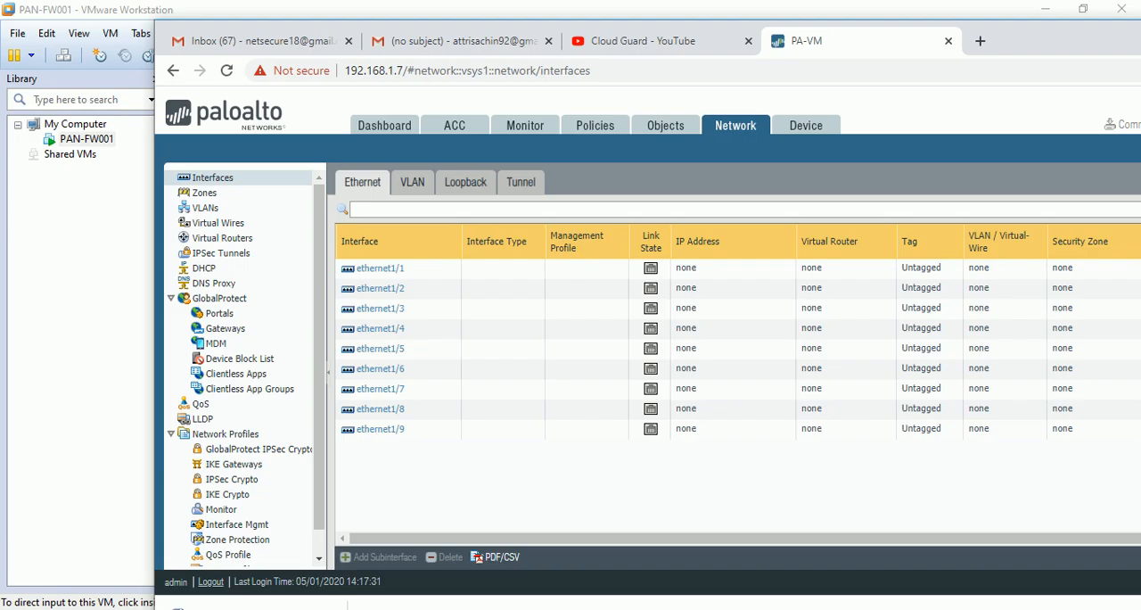
click(724, 609)
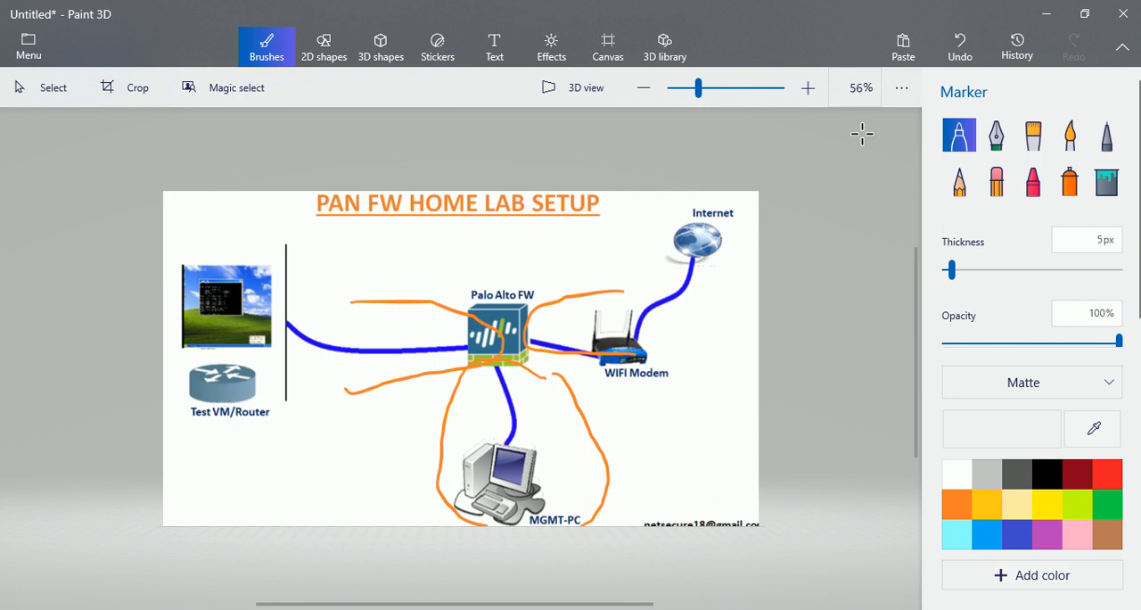
click(1051, 14)
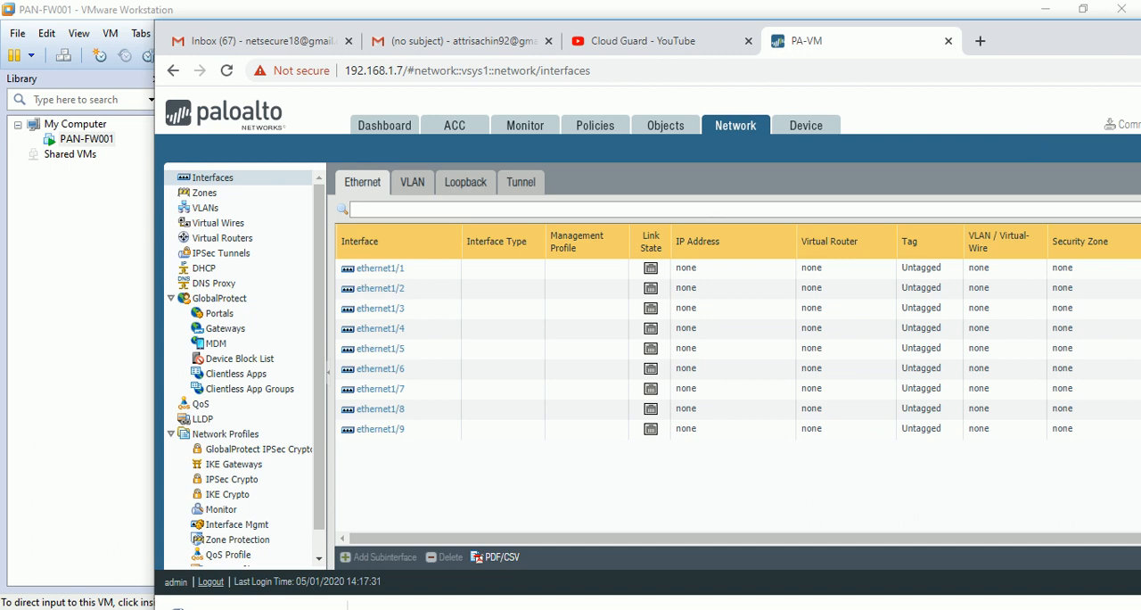
- Switch to the Windows Network Connections window to examine the host's network adapters
click(881, 609)
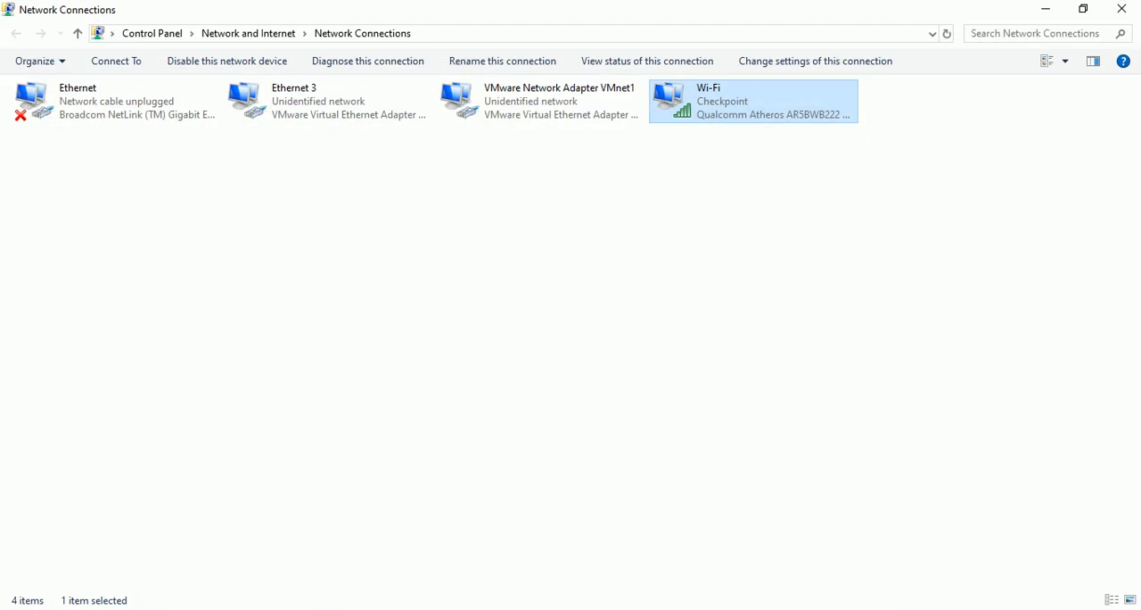